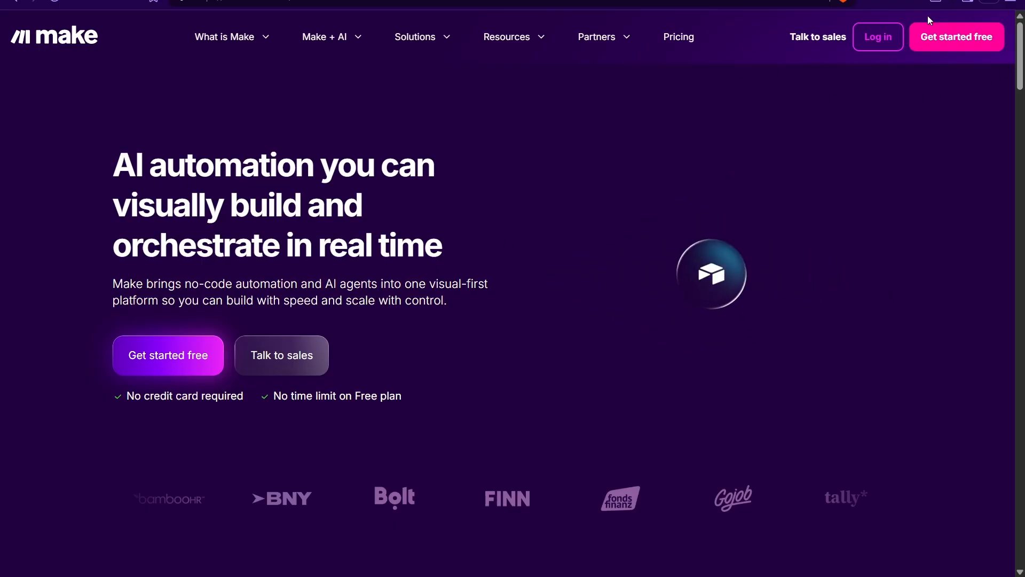
# Sign up for a free Make account by continuing with Google, keeping the prefilled name, region and country
pyautogui.click(968, 47)
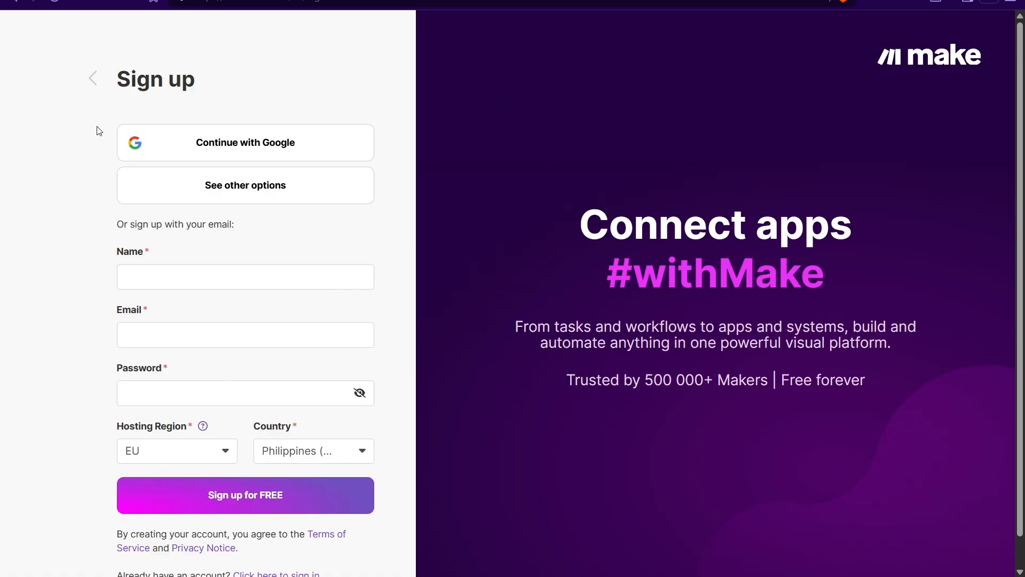
pyautogui.click(237, 184)
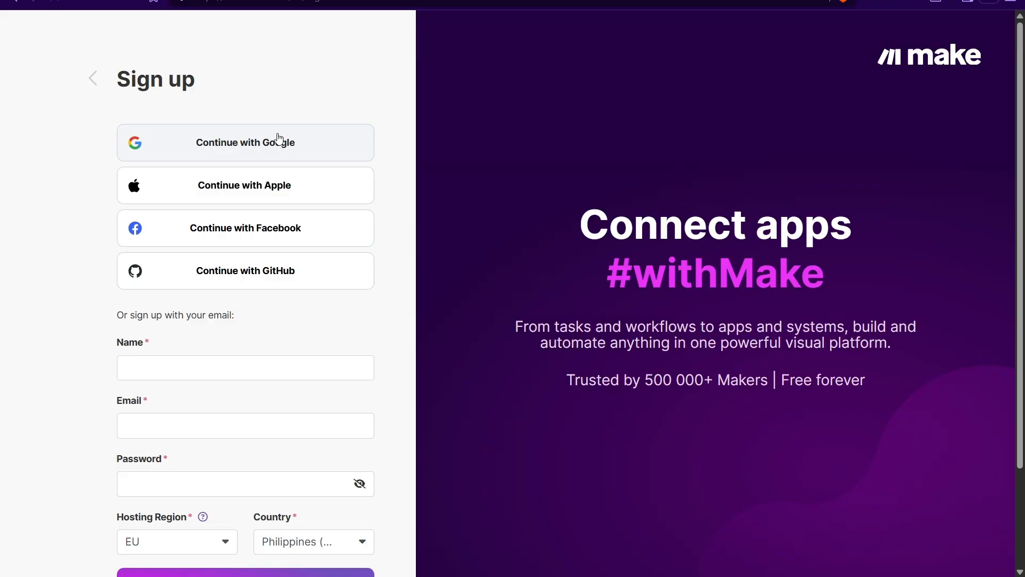
pyautogui.click(278, 136)
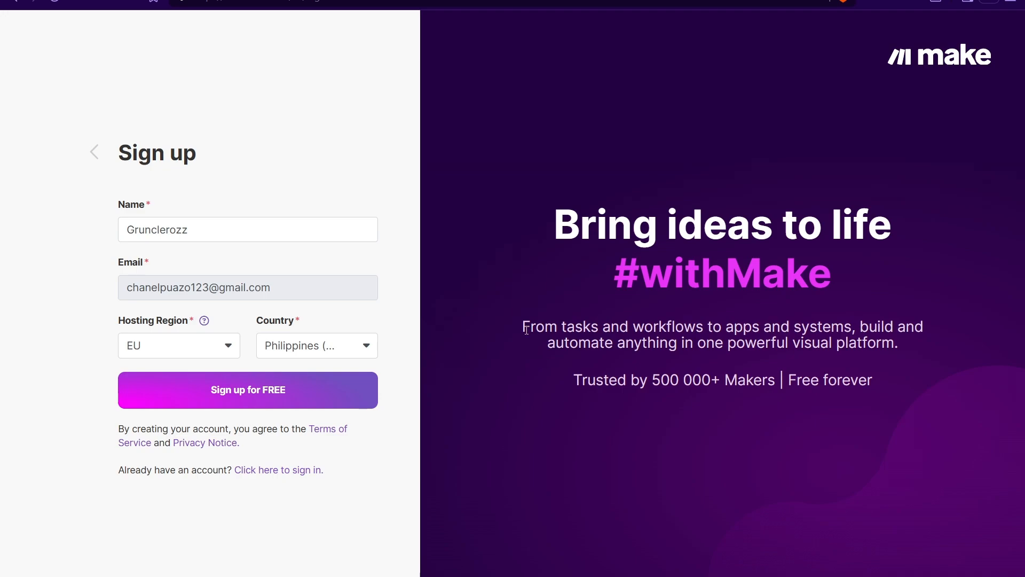
pyautogui.click(272, 386)
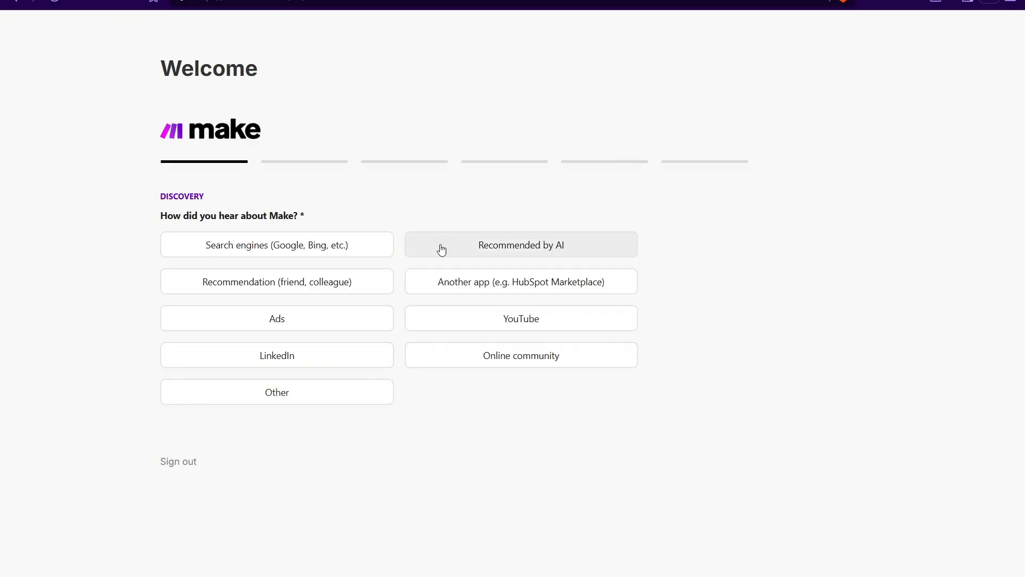
# Answer the onboarding questions with Other as discovery source, no experience with automation, and Only Me as organization size
pyautogui.click(331, 401)
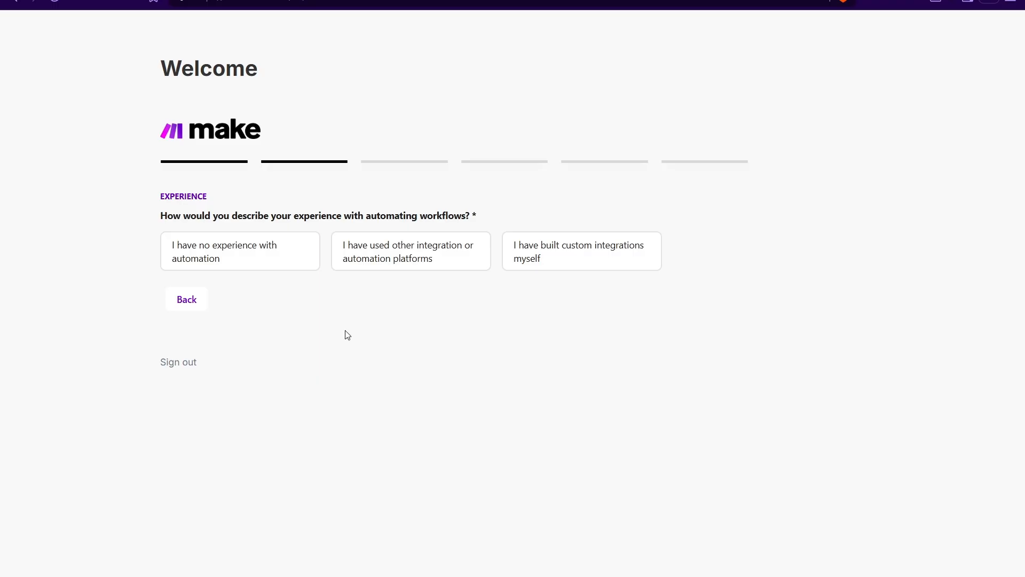
pyautogui.click(225, 255)
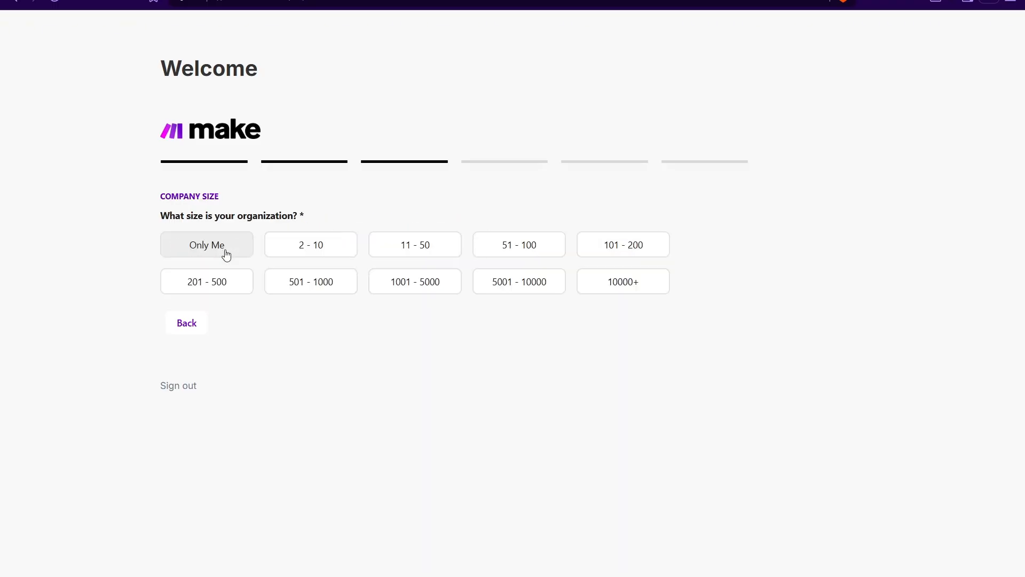
pyautogui.click(230, 259)
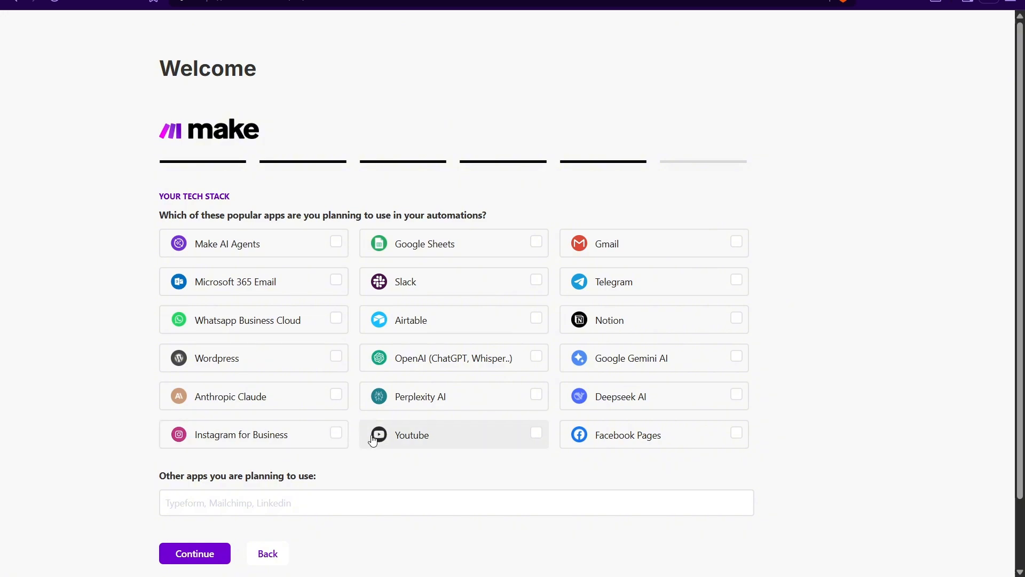
# Choose Youtube, Wordpress and OpenAI as planned apps and finish the onboarding with the automation goal left blank
pyautogui.click(383, 436)
pyautogui.click(271, 359)
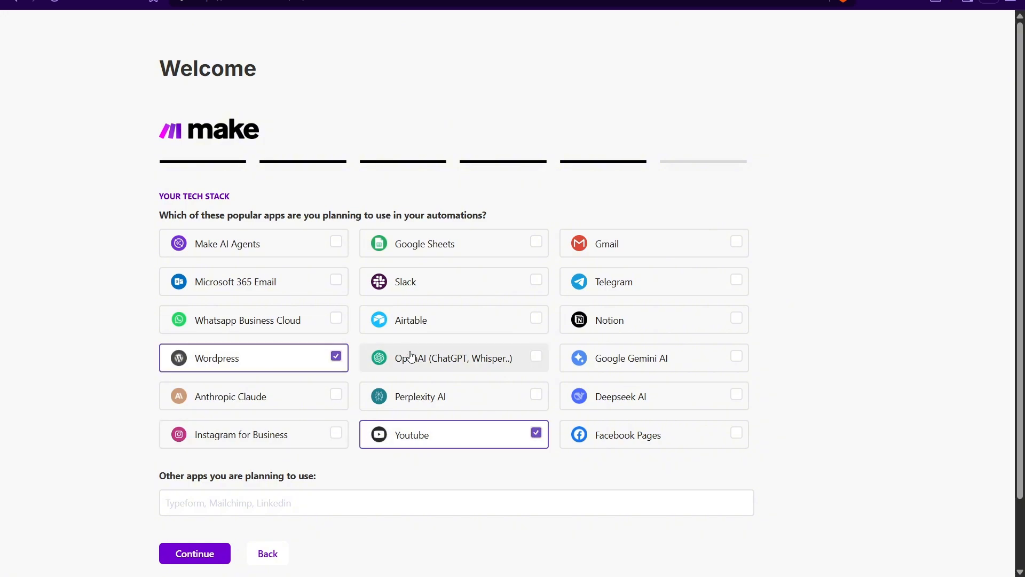
pyautogui.click(413, 357)
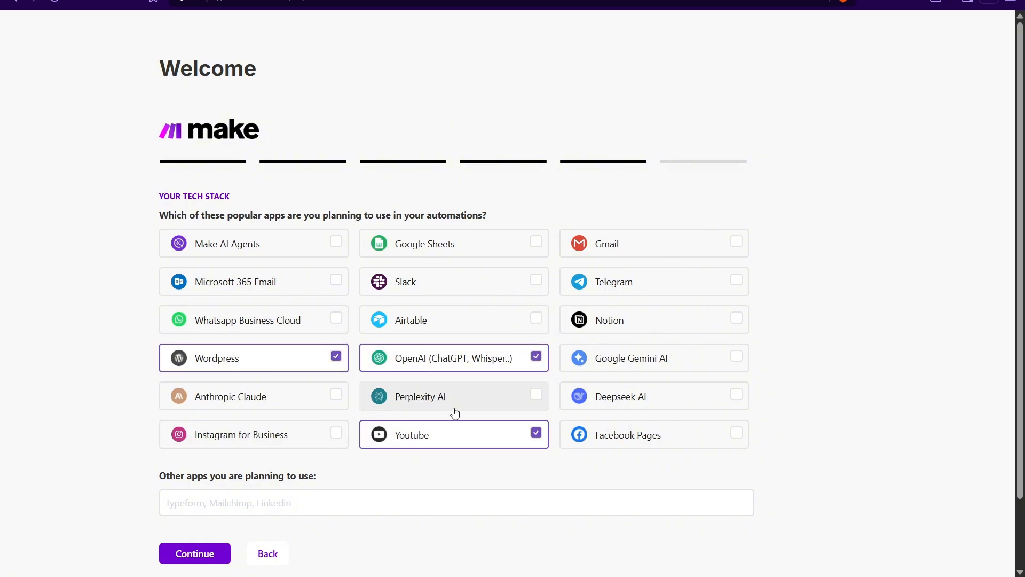
pyautogui.click(200, 553)
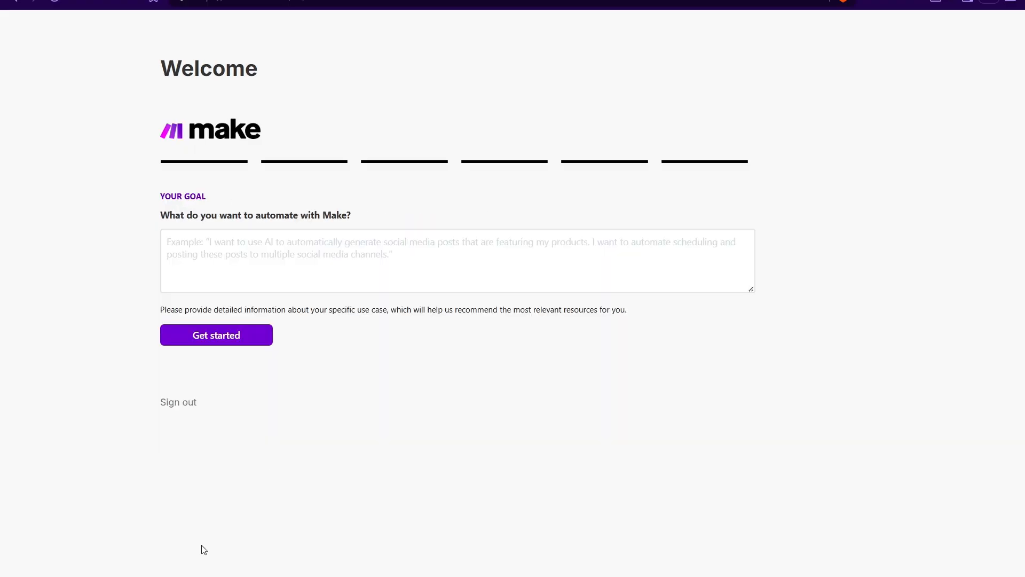
pyautogui.click(221, 347)
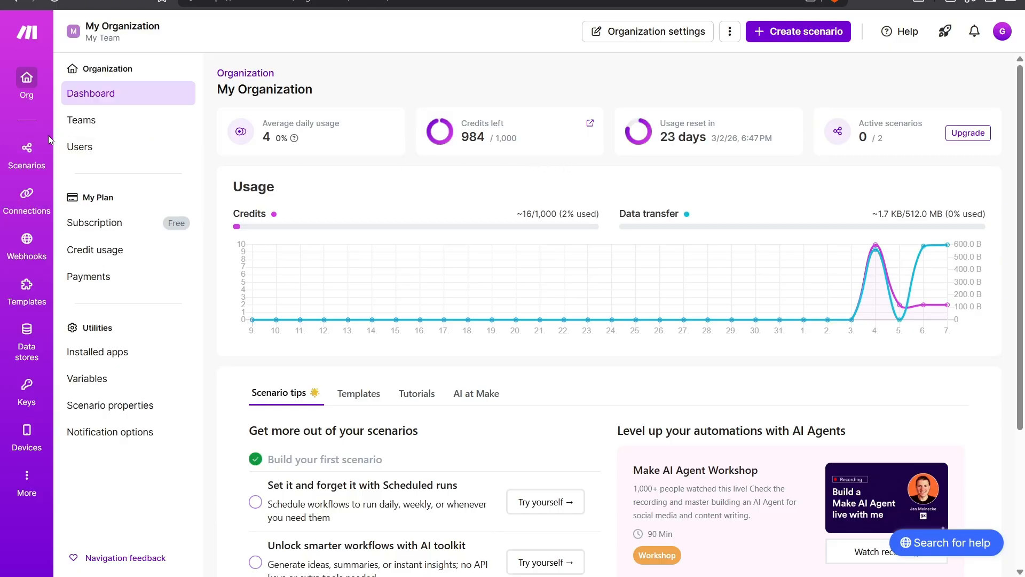
# From the scenarios overview, browse the public templates and their app search list, and return to the scenarios overview
pyautogui.click(25, 154)
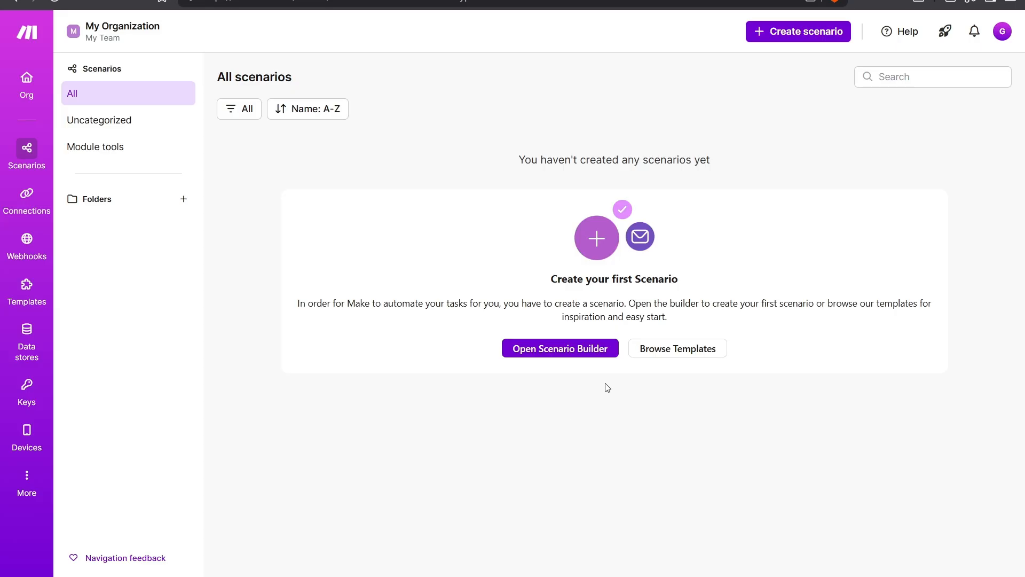
pyautogui.click(666, 353)
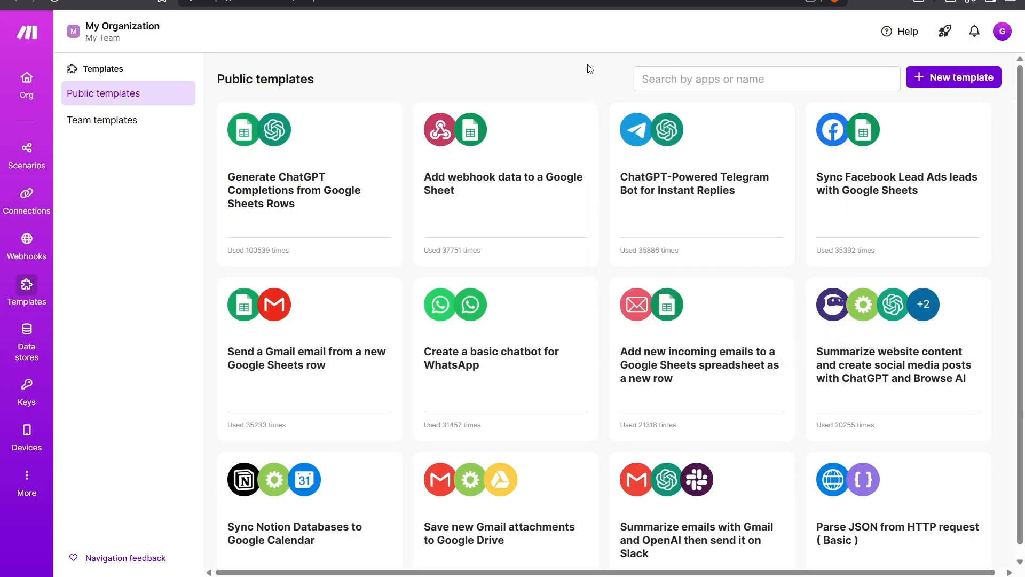
pyautogui.scroll(-1, 586, 68)
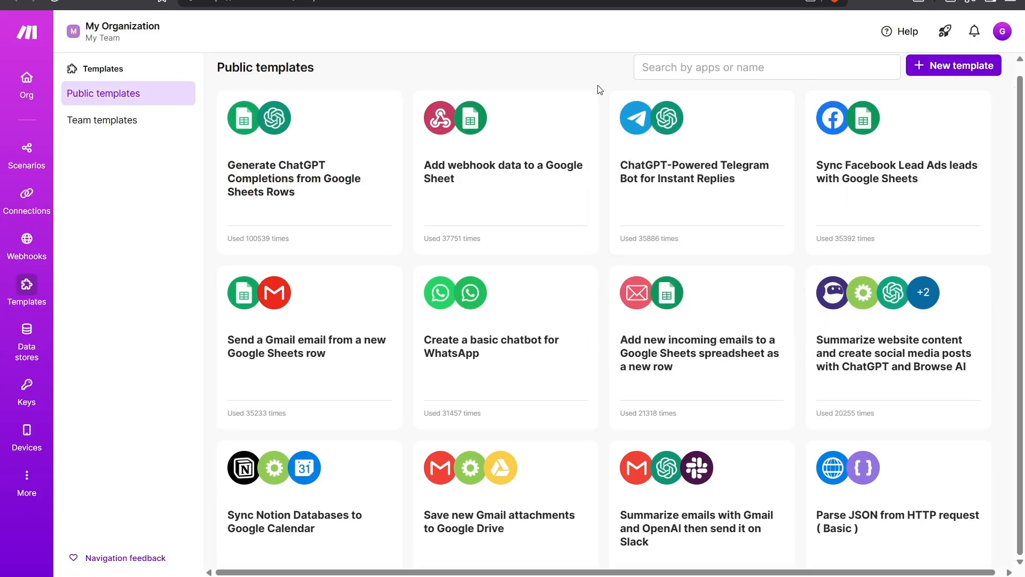
pyautogui.moveTo(947, 312)
pyautogui.scroll(1, 947, 311)
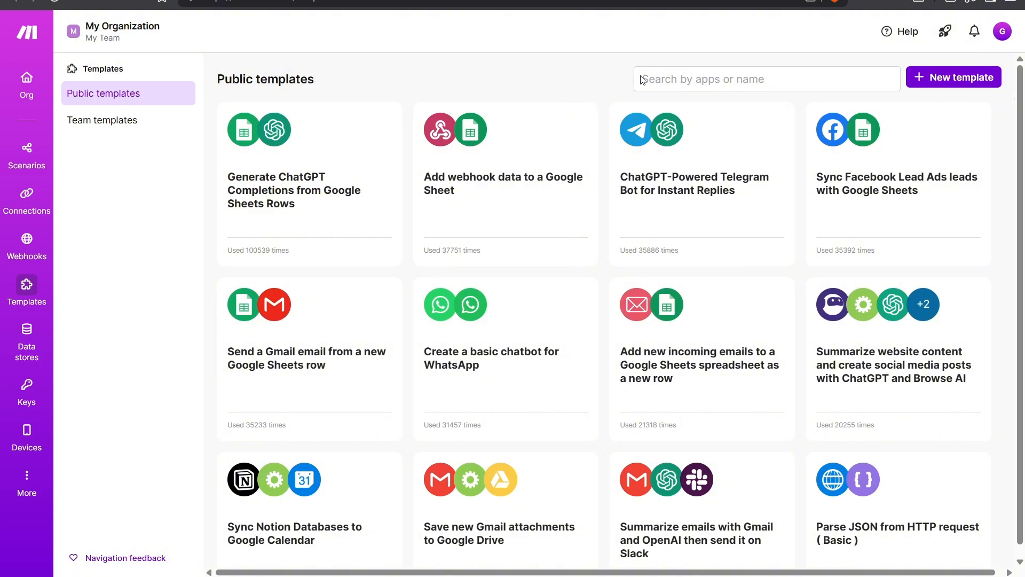
pyautogui.click(711, 75)
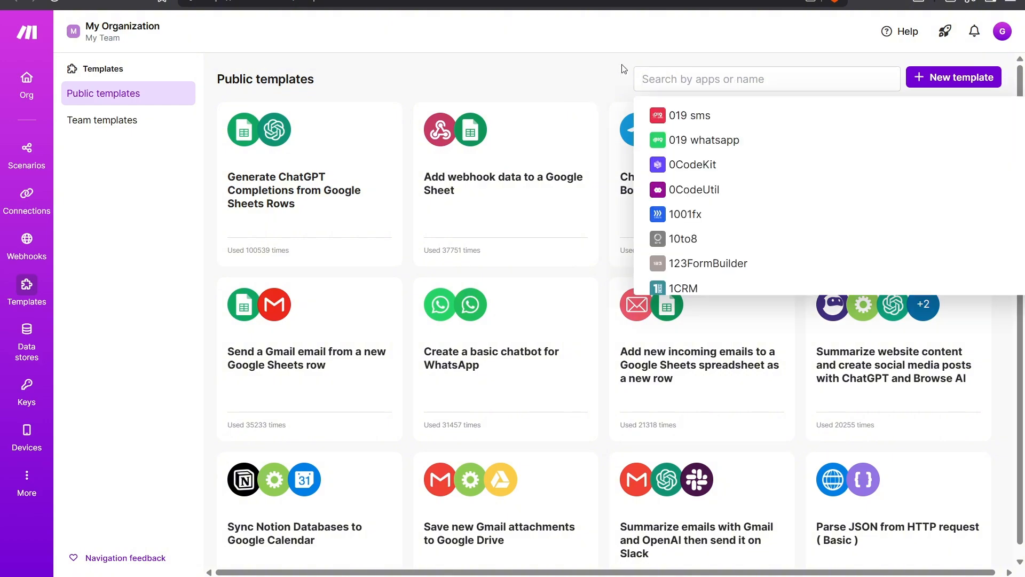
pyautogui.click(556, 66)
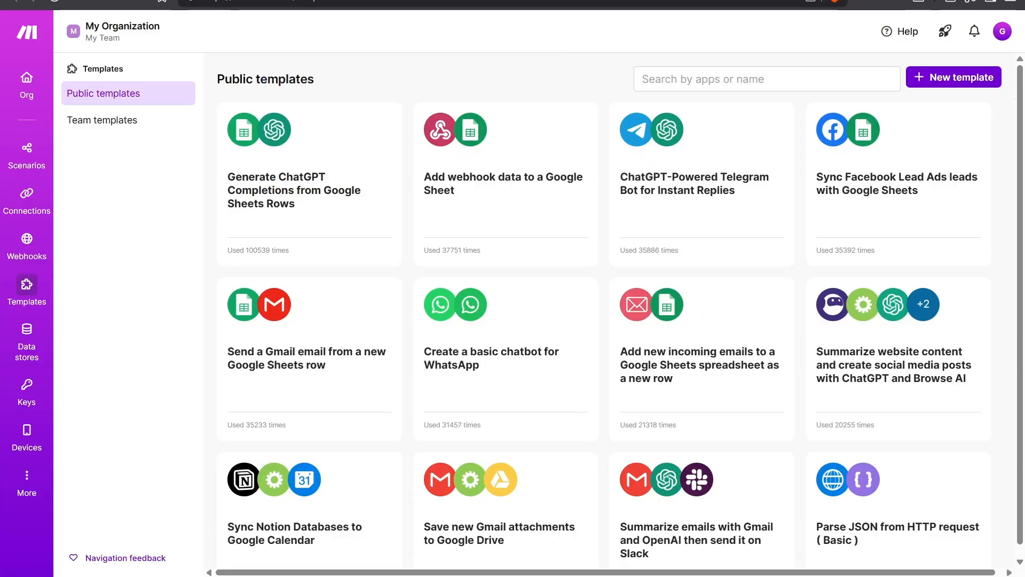
pyautogui.click(502, 1)
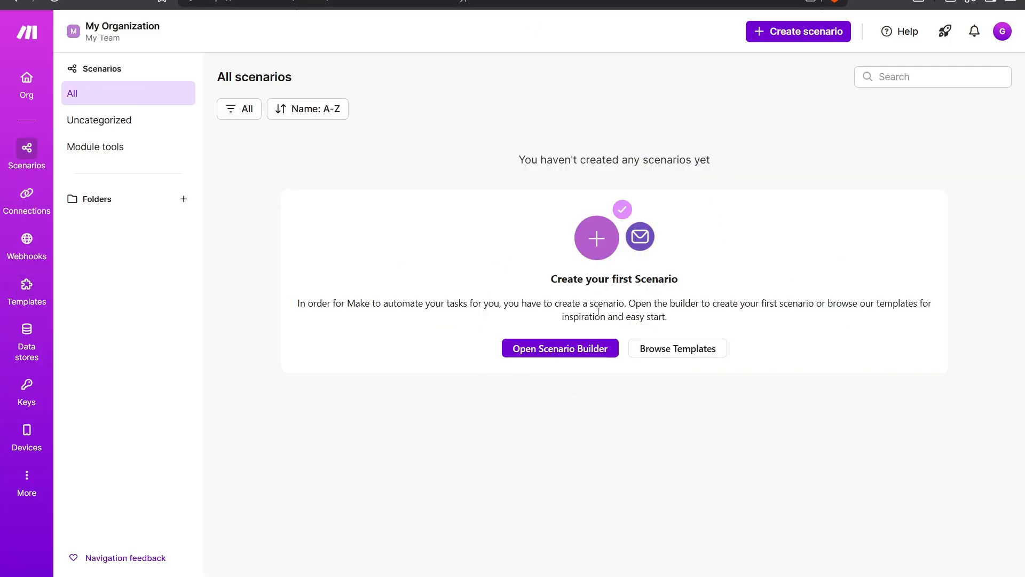
# Start a new scenario in the Scenario Builder and choose Shopify as the app for its first module
pyautogui.click(531, 349)
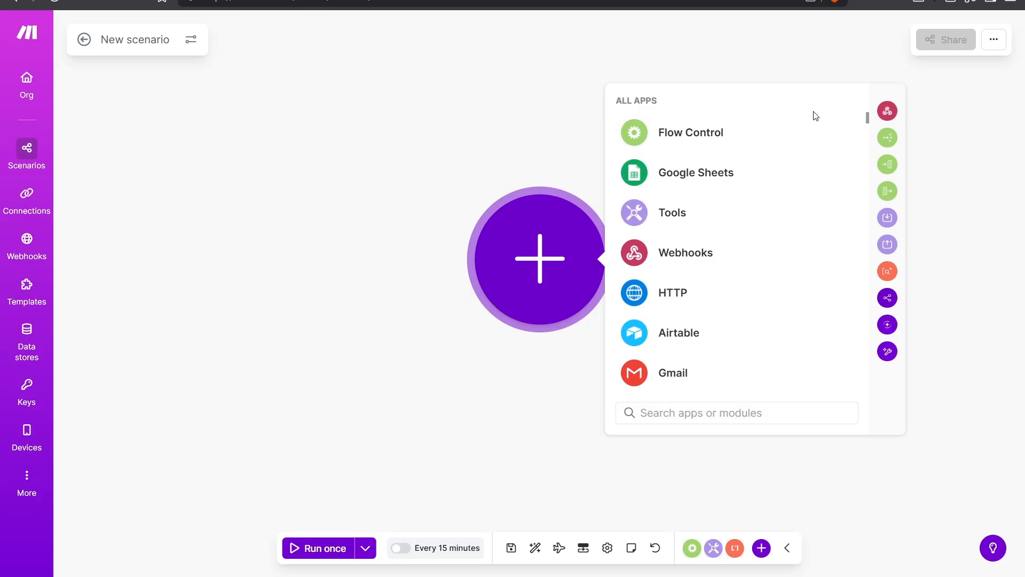
pyautogui.moveTo(746, 131)
pyautogui.write('Shopify')
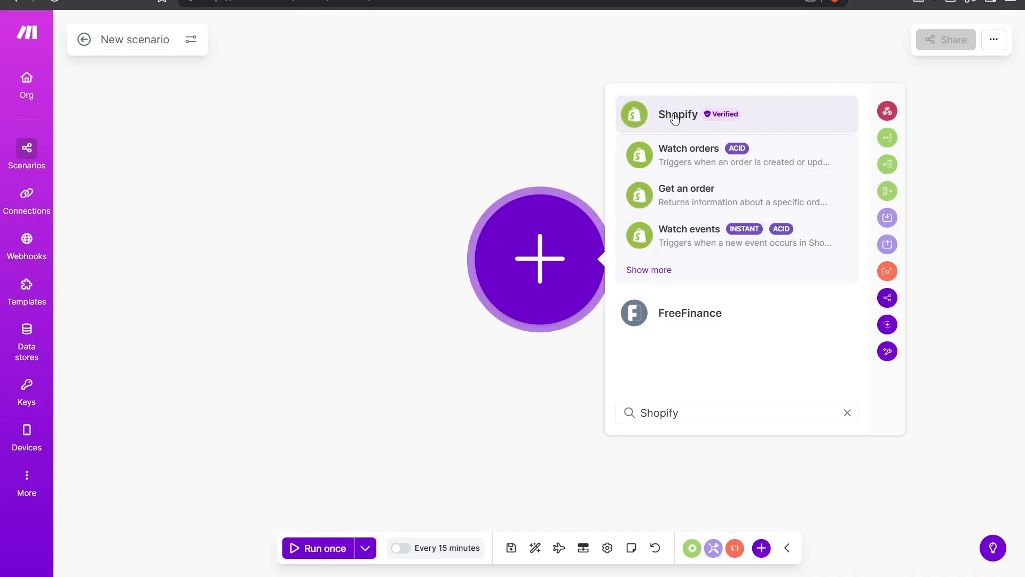
pyautogui.click(757, 119)
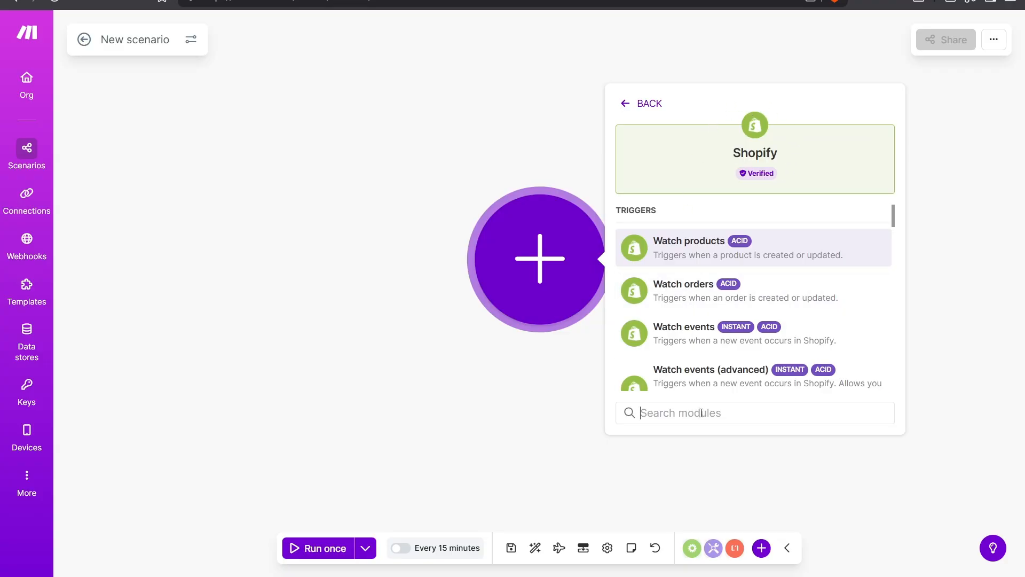
# Search the Shopify modules for Customer and add the Search customers module to the scenario
pyautogui.write('Customer')
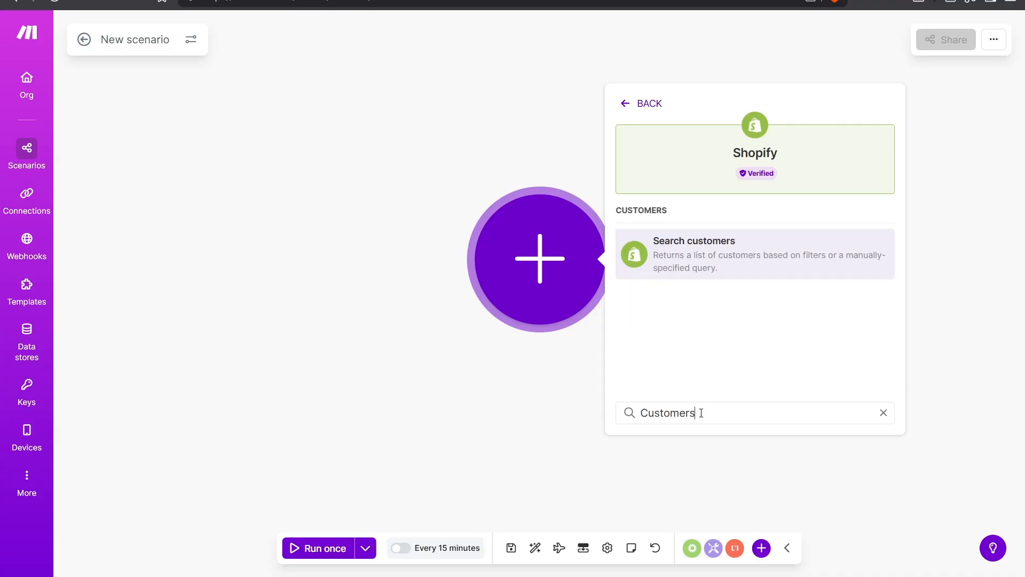
pyautogui.doubleClick(621, 209)
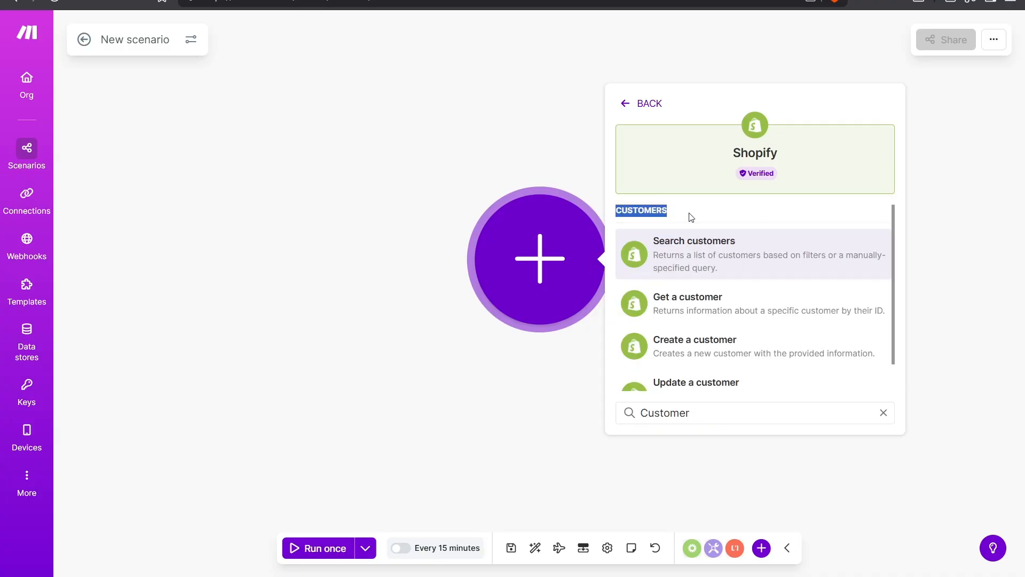
pyautogui.click(690, 217)
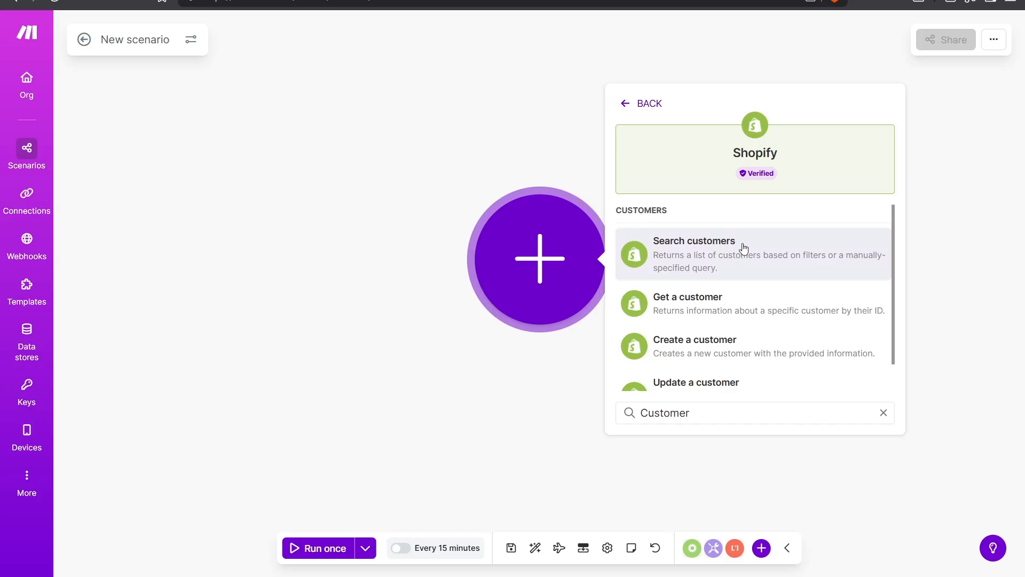
pyautogui.scroll(-1, 771, 259)
pyautogui.click(753, 257)
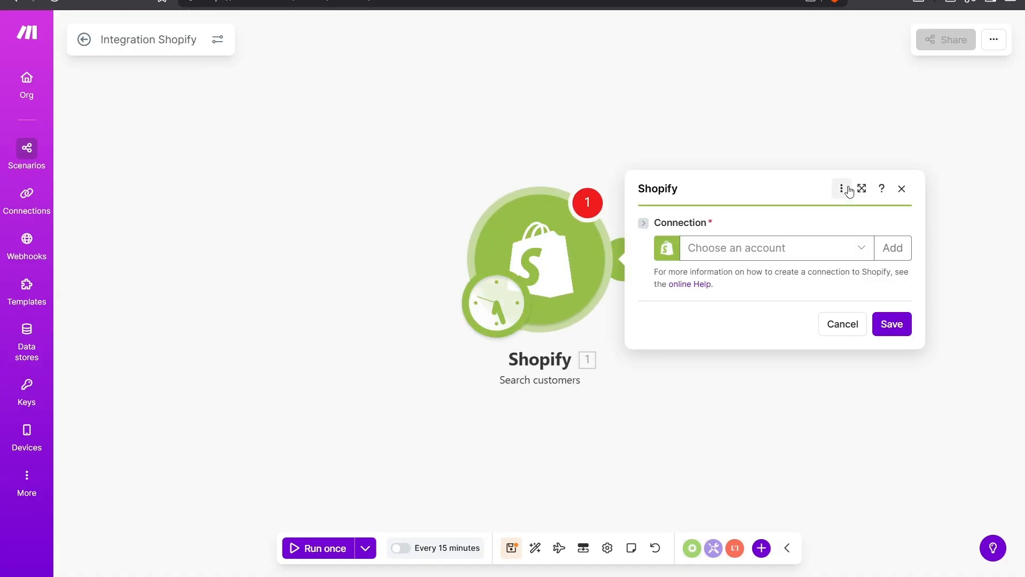
# Start a new connection for the Shopify module with the connection type Shopify, keeping the name My Shopify connection
pyautogui.moveTo(654, 221); pyautogui.dragTo(762, 222)
pyautogui.click(763, 222)
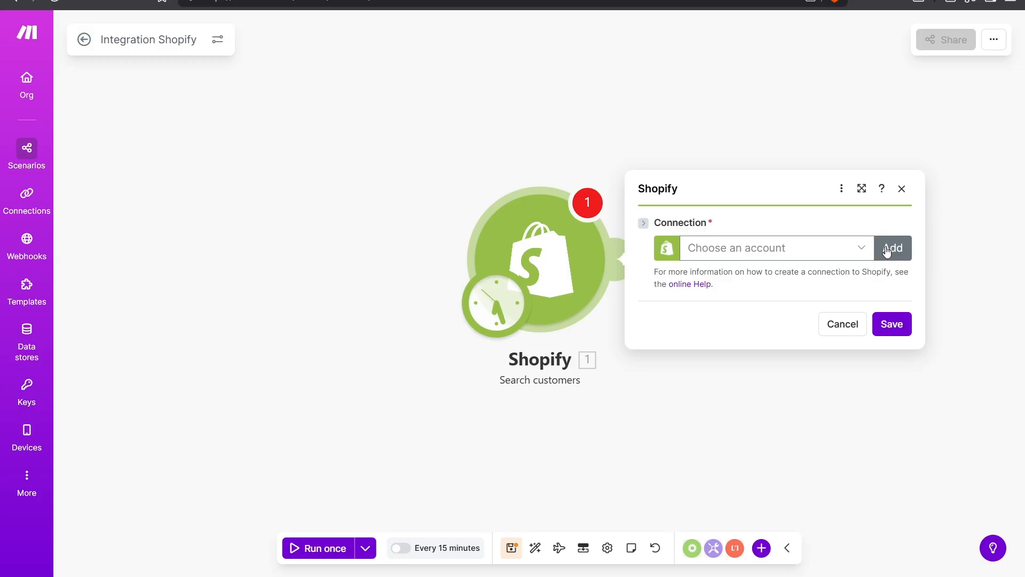
pyautogui.click(853, 250)
pyautogui.click(890, 243)
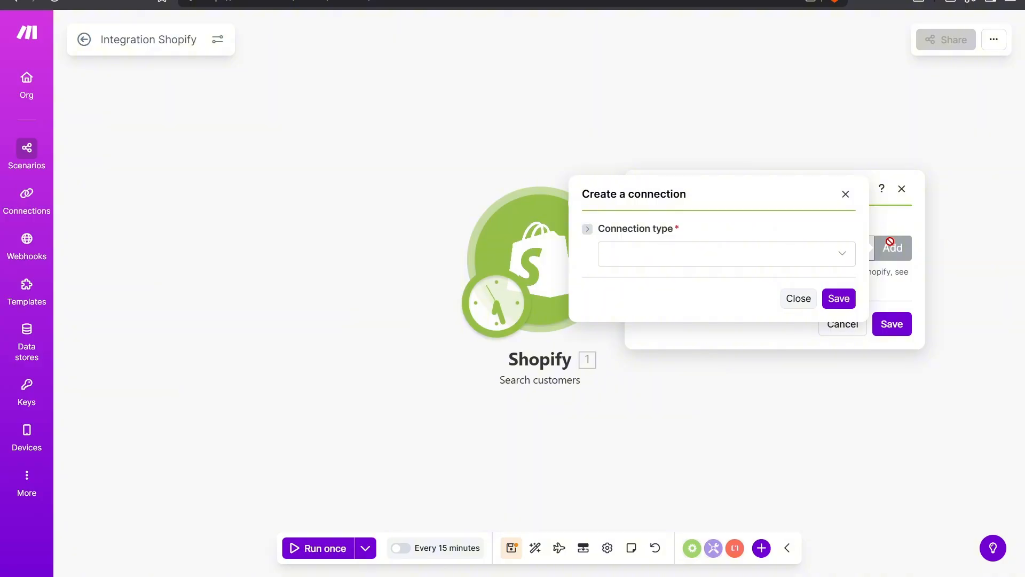
pyautogui.click(842, 254)
pyautogui.click(842, 254)
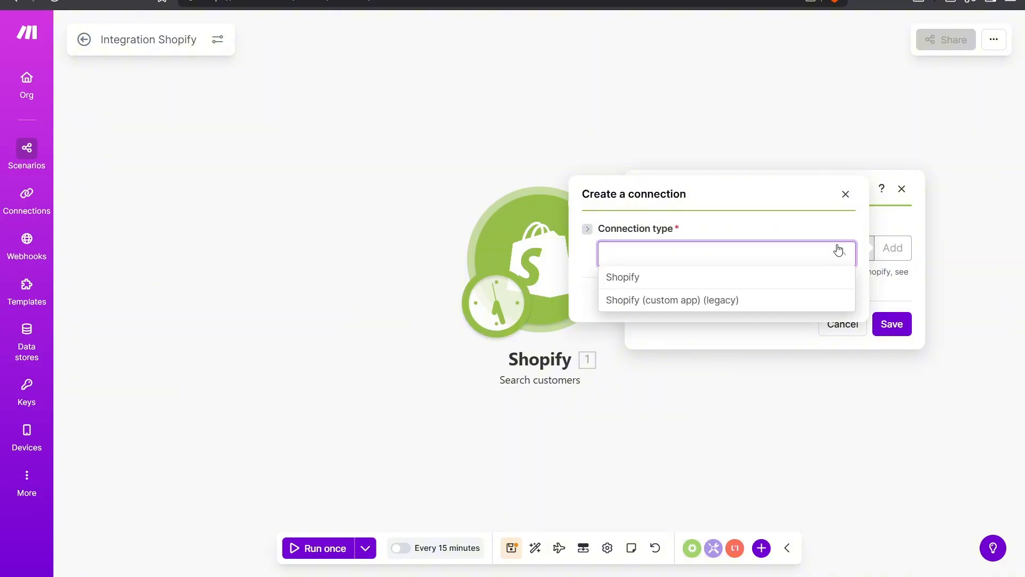
pyautogui.click(672, 278)
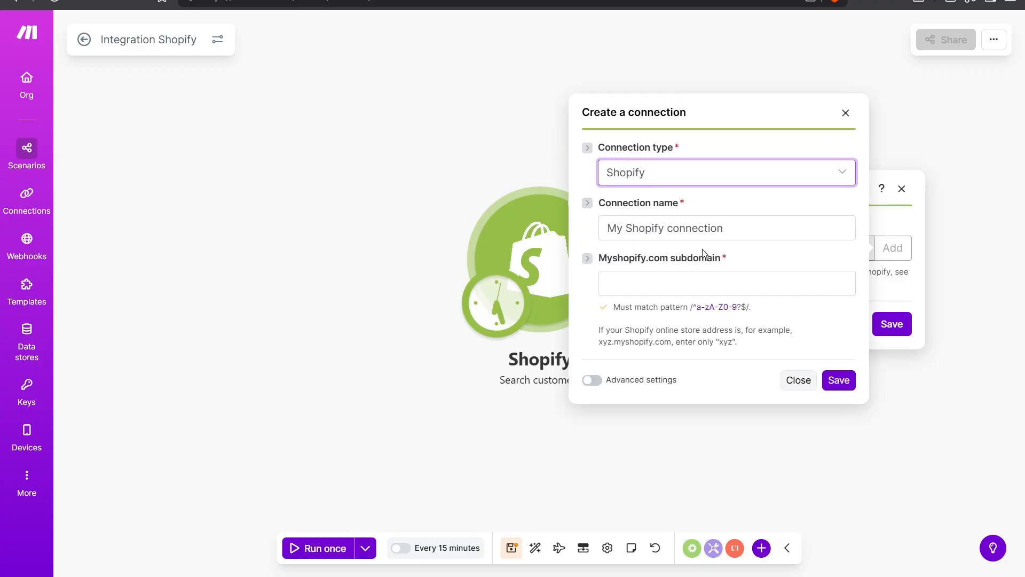
pyautogui.moveTo(672, 261); pyautogui.dragTo(718, 260)
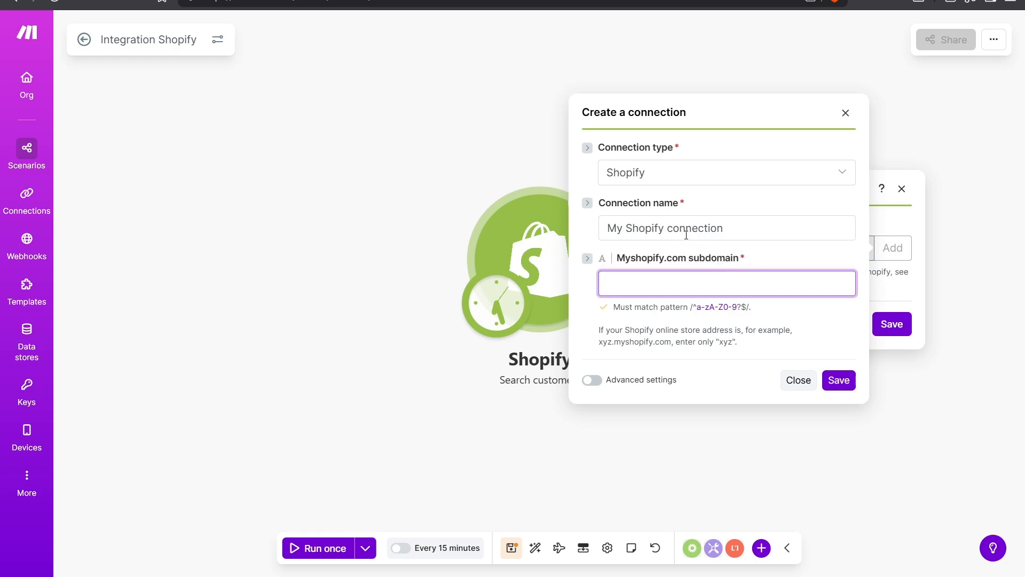
# Switch to the Shopify admin, copy the store's myshopify.com address from the store settings, and paste it as the subdomain in Make's connection form
pyautogui.click(342, 0)
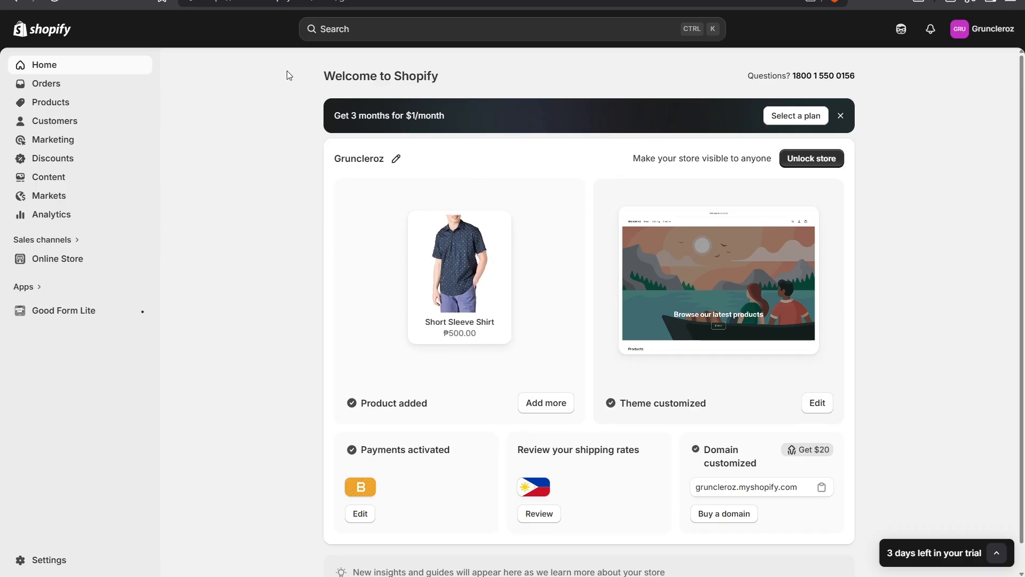
pyautogui.click(107, 562)
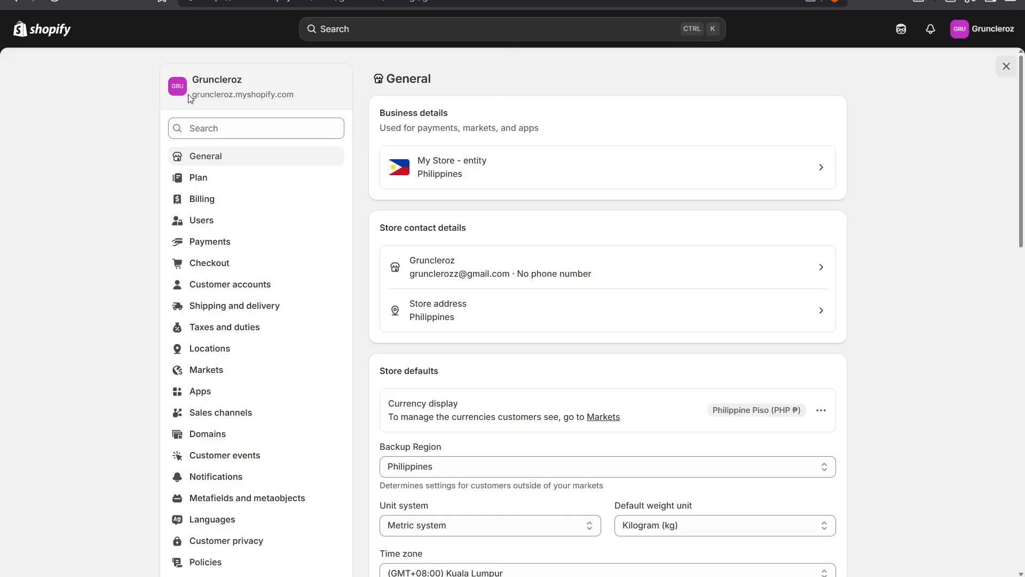
pyautogui.moveTo(190, 97); pyautogui.dragTo(217, 99)
pyautogui.click(329, 102)
pyautogui.moveTo(294, 96); pyautogui.dragTo(192, 98)
pyautogui.hotkey('ctrl', 'c')
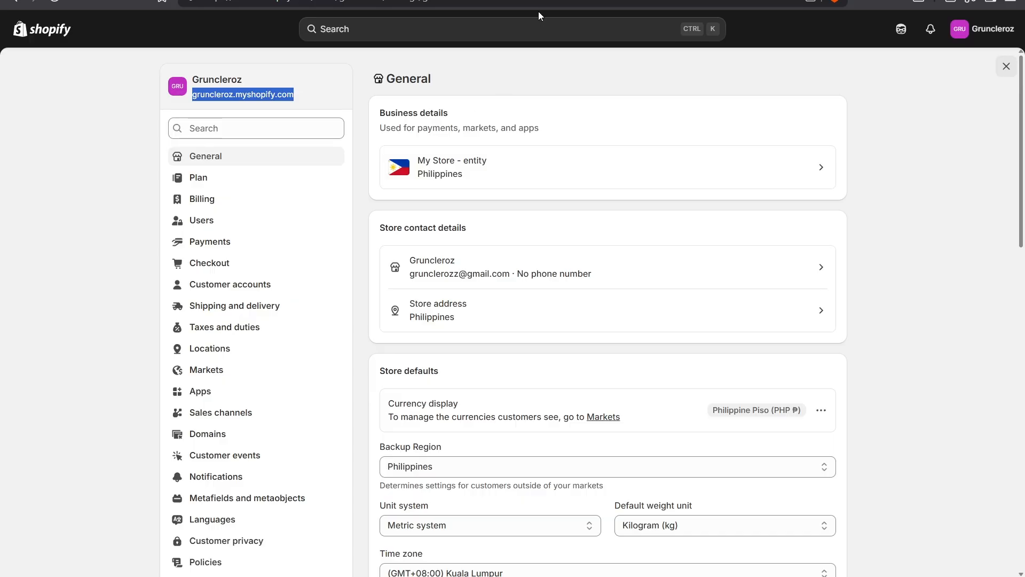
pyautogui.click(826, 1)
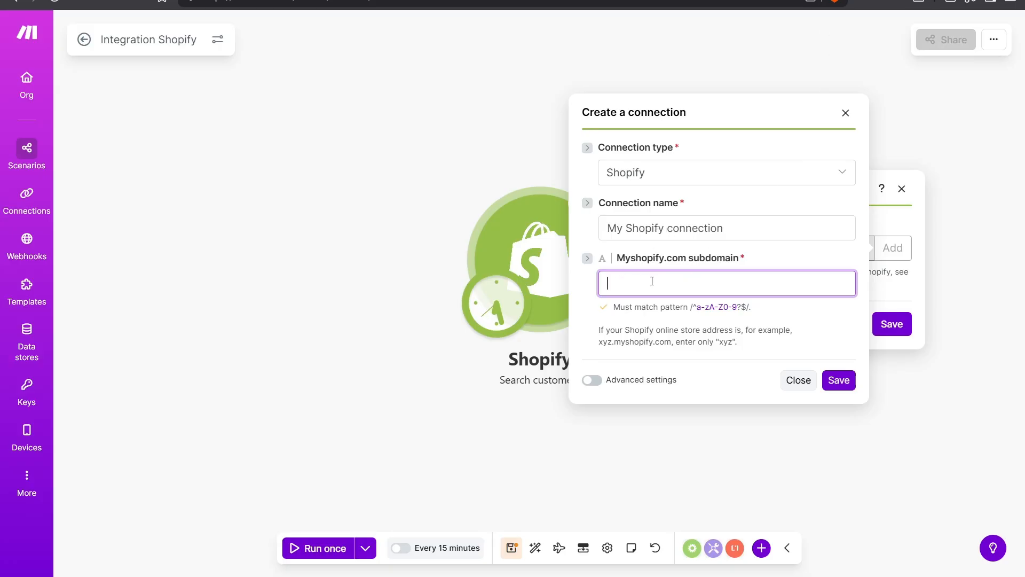
pyautogui.hotkey('ctrl', 'v')
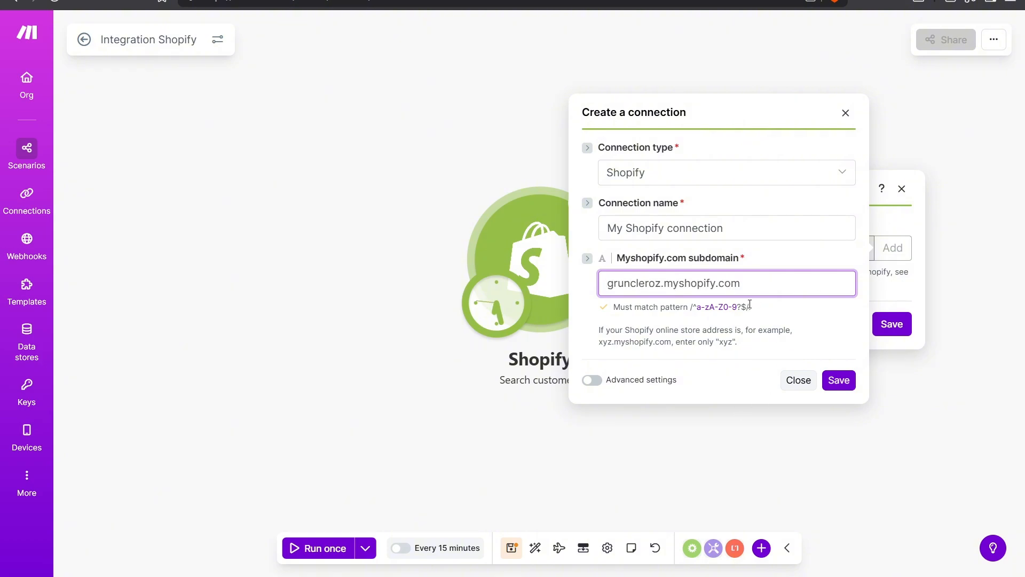
# Shorten the Myshopify.com subdomain to gruncleroz by removing the domain ending, and save the connection
pyautogui.click(750, 305)
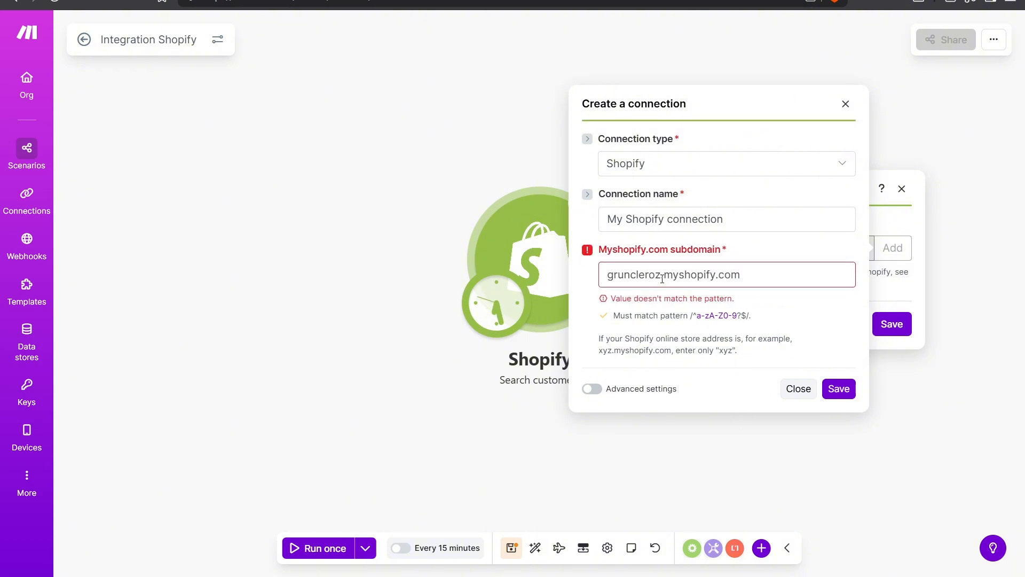
pyautogui.moveTo(661, 274); pyautogui.dragTo(756, 282)
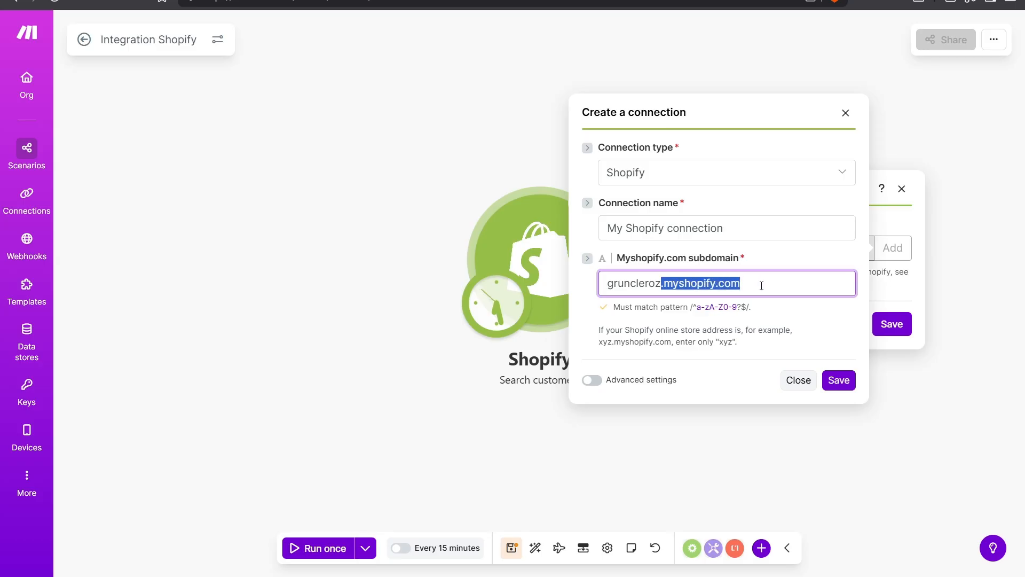
pyautogui.press('BackSpace')
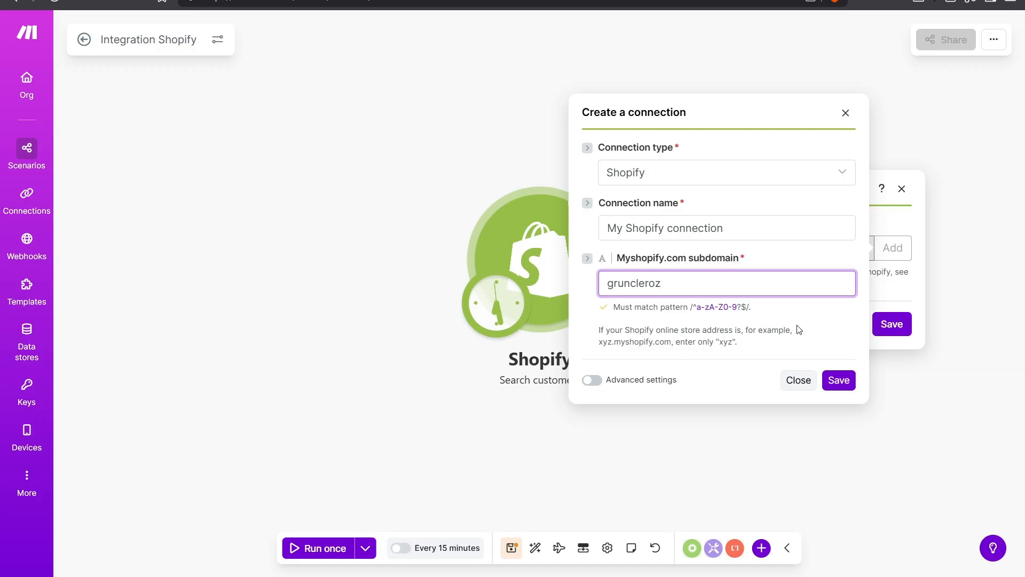
pyautogui.moveTo(598, 343); pyautogui.dragTo(720, 350)
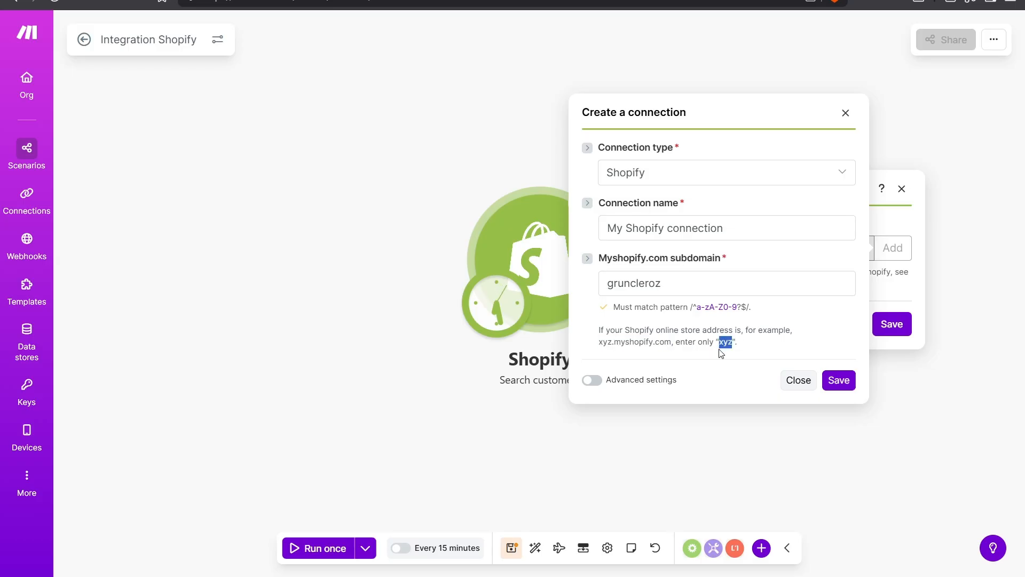
pyautogui.click(705, 354)
pyautogui.click(838, 383)
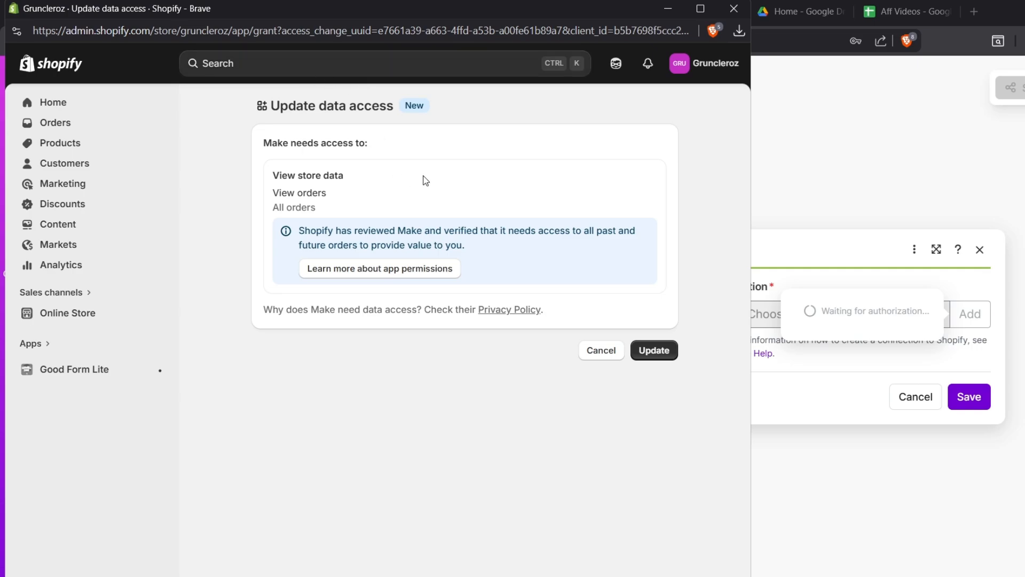
# Approve the updated data access that Make requests for viewing all orders of the Shopify store
pyautogui.moveTo(271, 106); pyautogui.dragTo(379, 106)
pyautogui.click(334, 104)
pyautogui.click(654, 349)
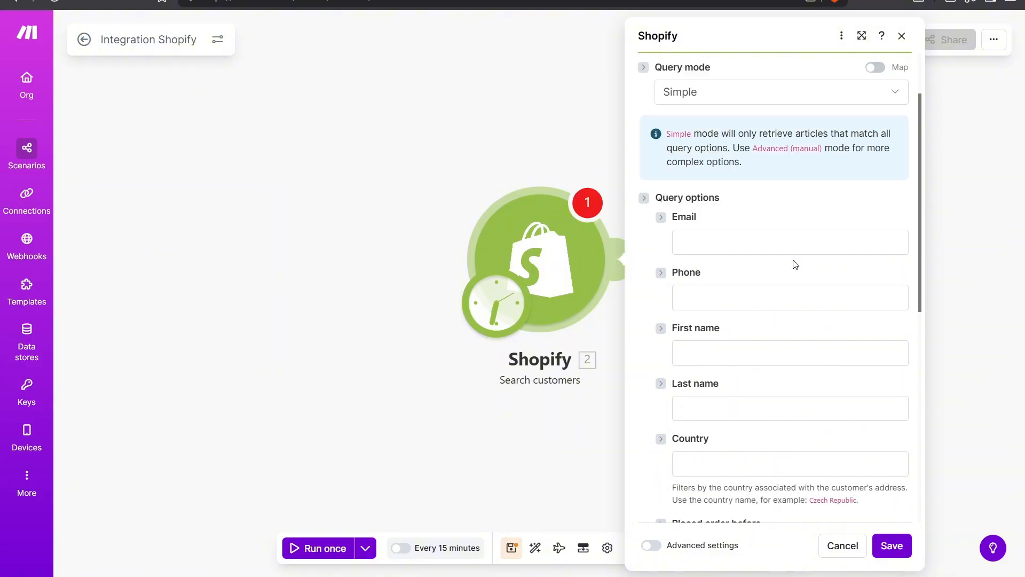
# Enter a sample email address as the Email filter in the Search customers query options
pyautogui.scroll(-3, 790, 257)
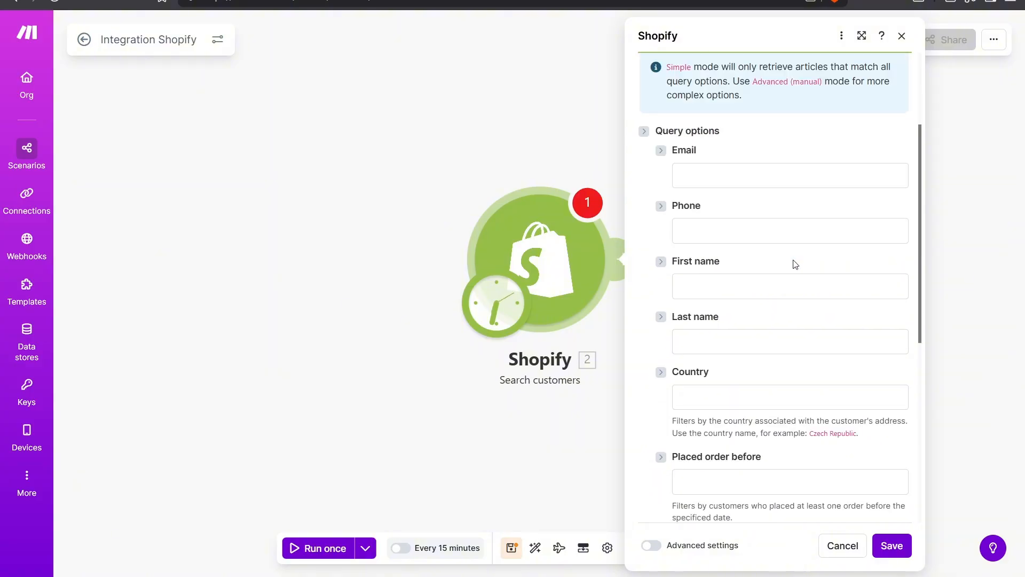
pyautogui.click(781, 178)
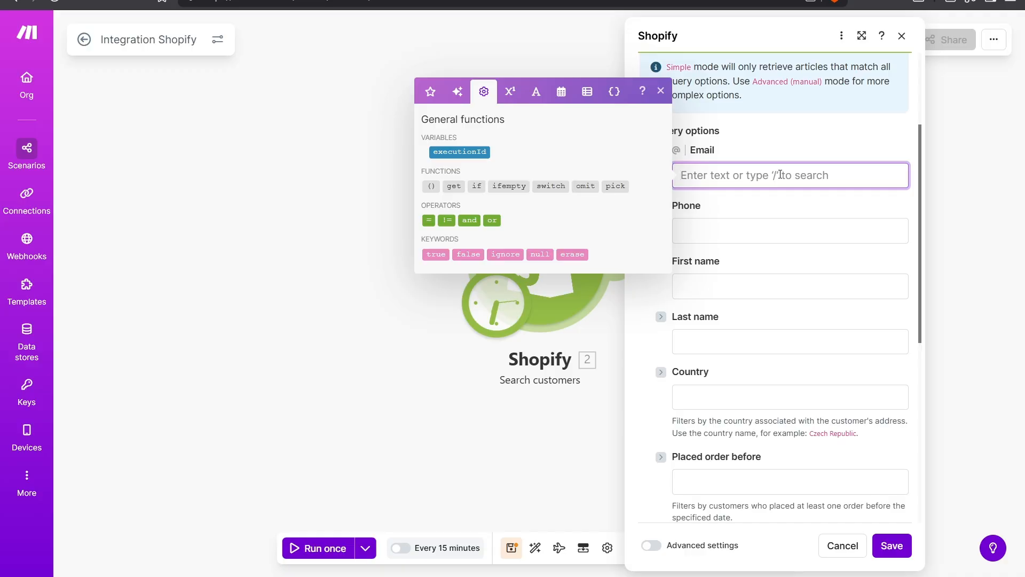
pyautogui.write('example@gmail.com')
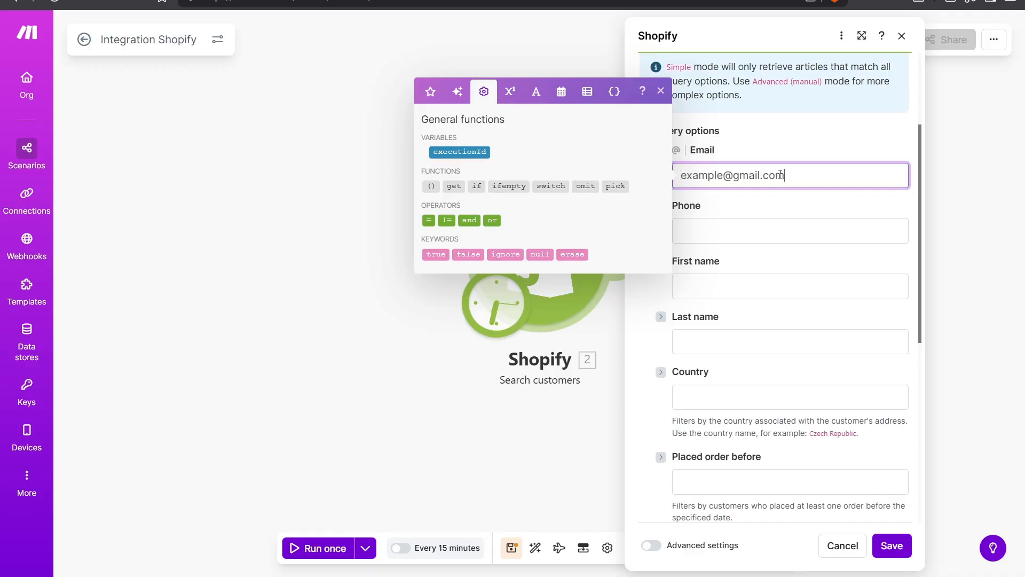
pyautogui.press('Tab')
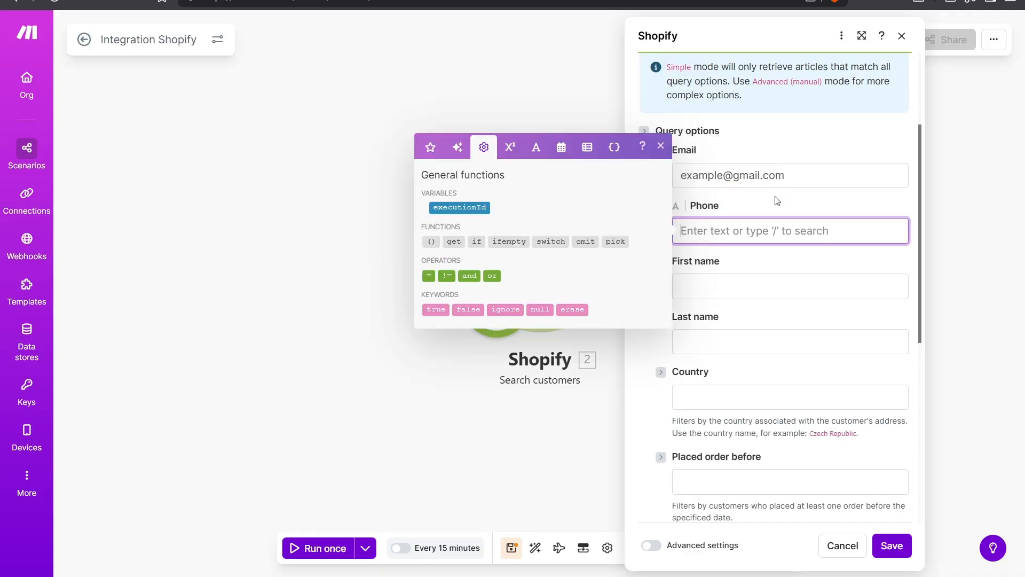
pyautogui.click(762, 252)
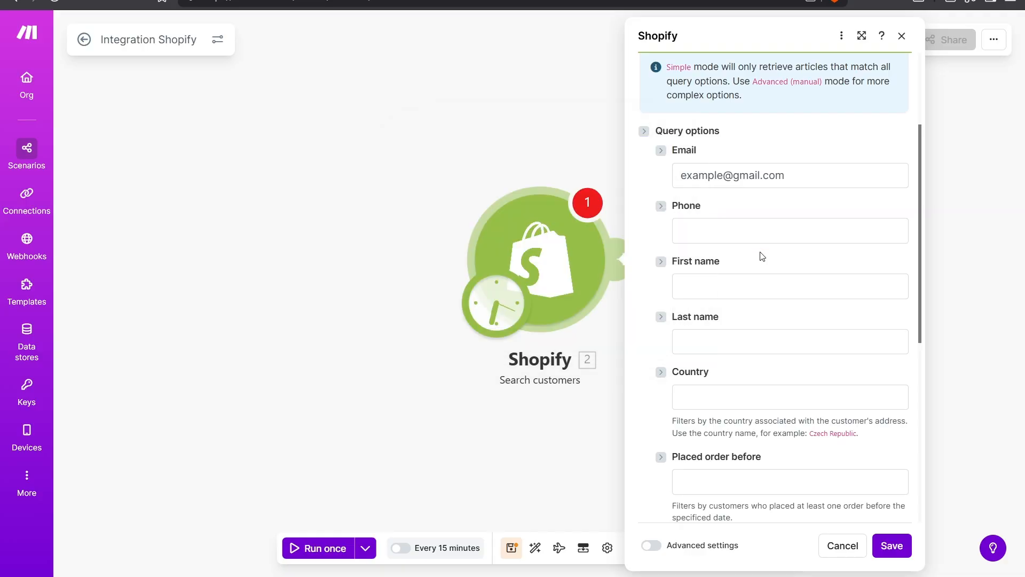
pyautogui.click(770, 281)
pyautogui.click(767, 332)
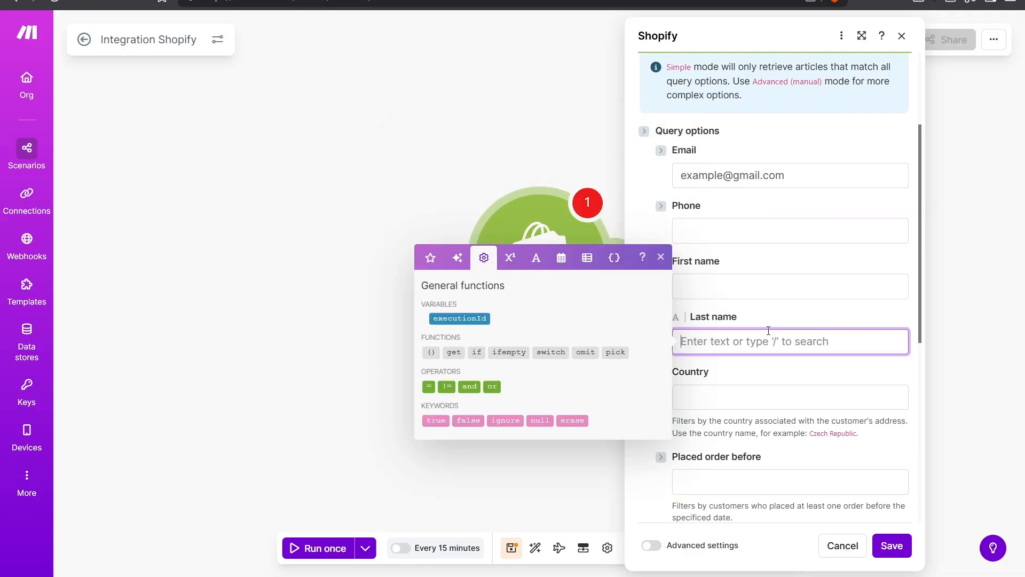
pyautogui.click(778, 309)
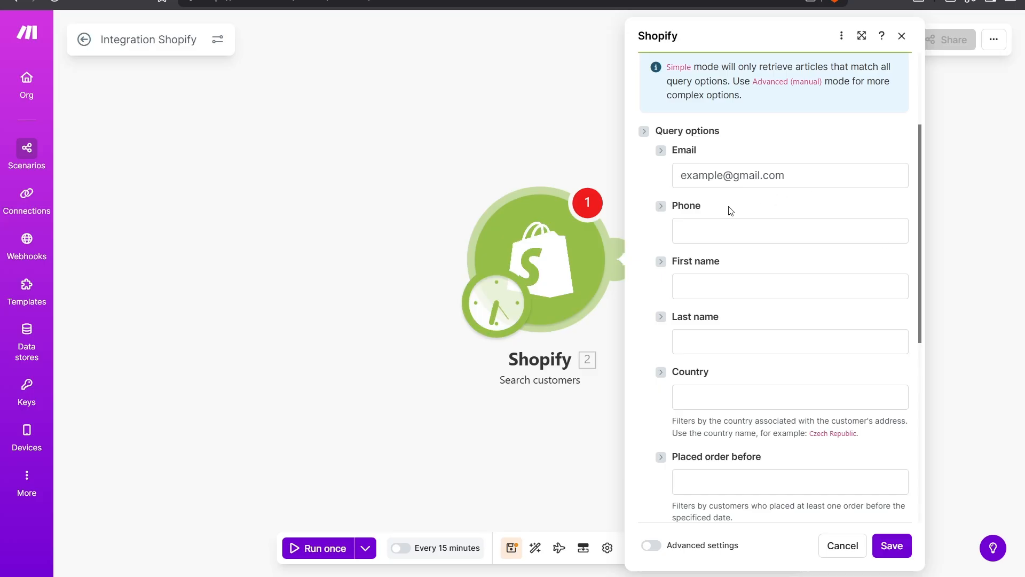
# Set the Country filter in the query options to United States of America
pyautogui.scroll(-1, 733, 283)
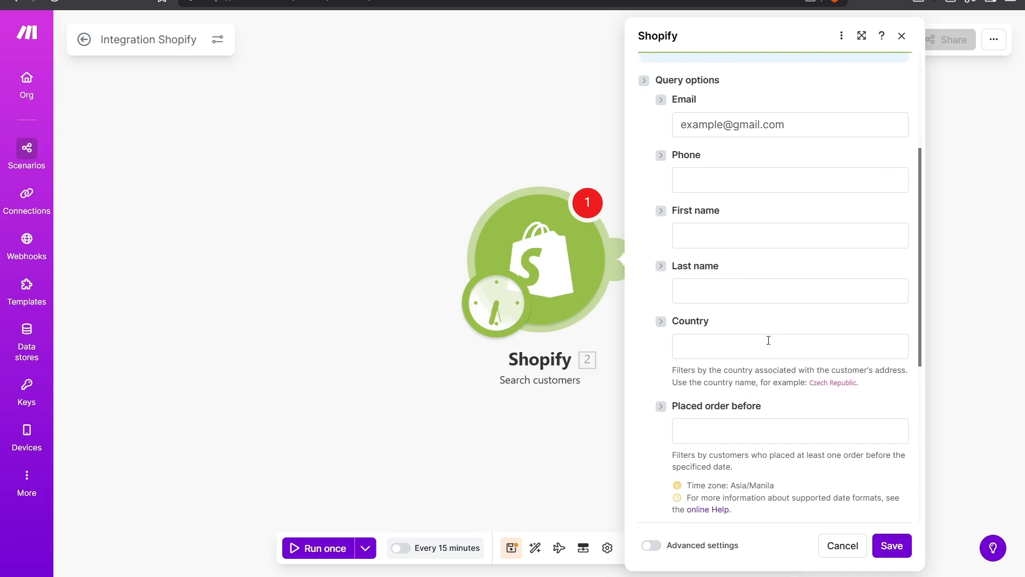
pyautogui.click(768, 340)
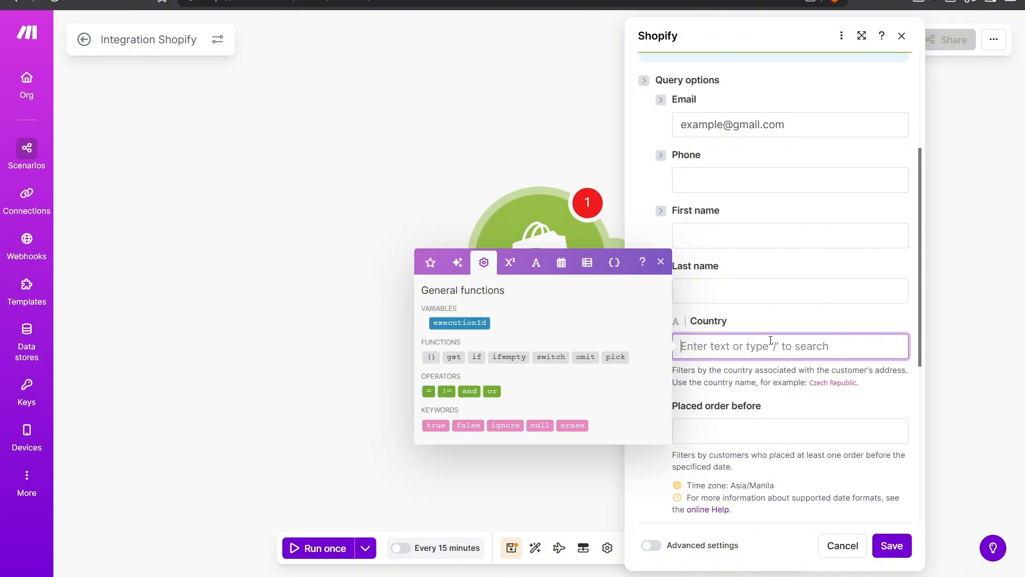
pyautogui.write('United')
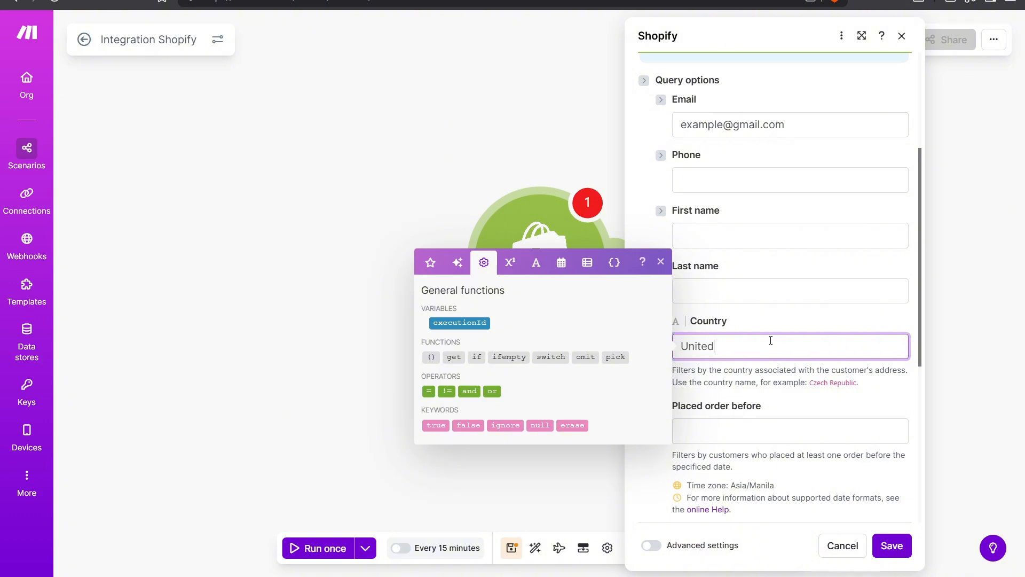
pyautogui.write(' States of America')
pyautogui.click(790, 151)
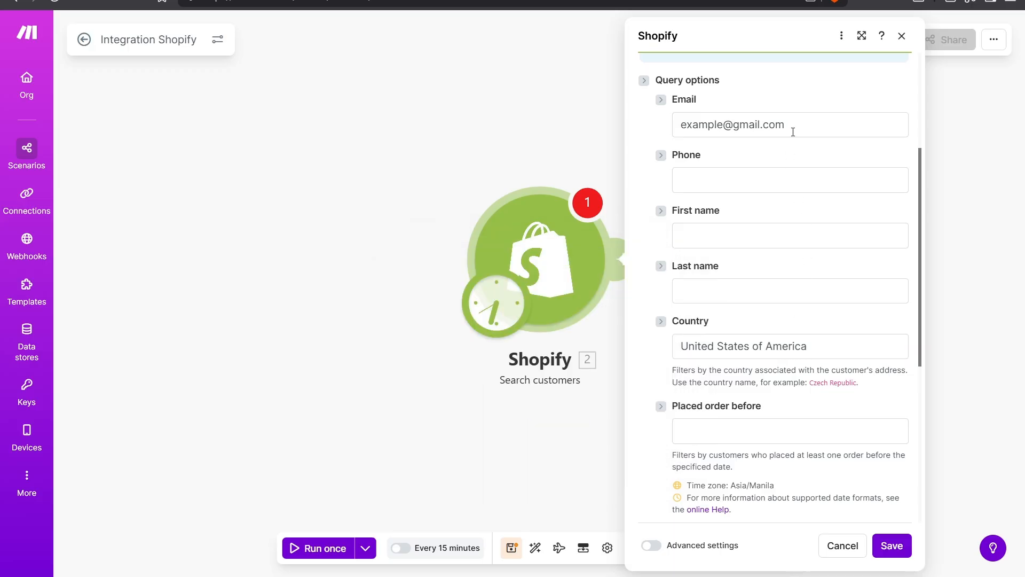
# Clear the Email filter in the query options
pyautogui.click(797, 132)
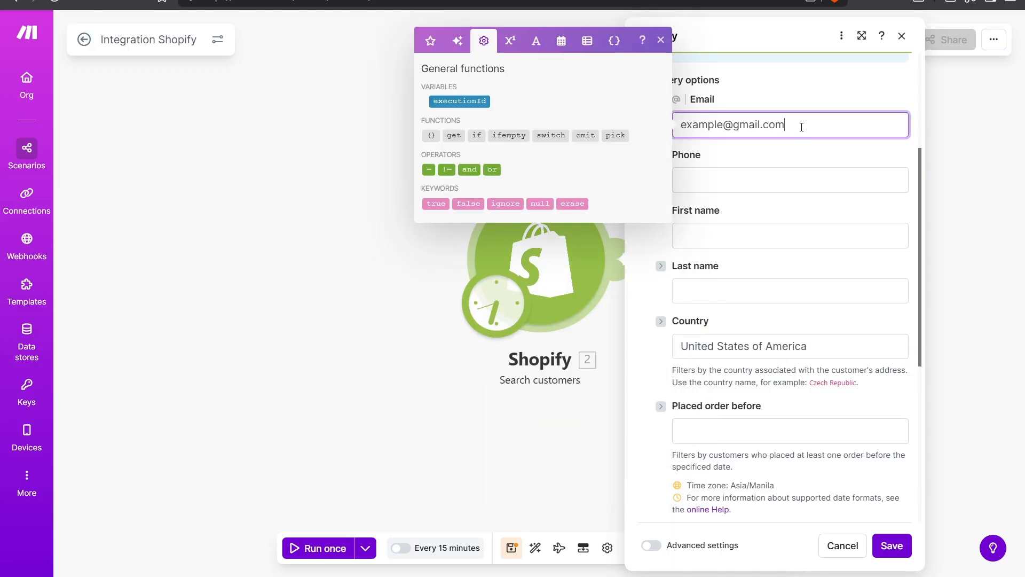
pyautogui.moveTo(798, 132); pyautogui.dragTo(681, 131)
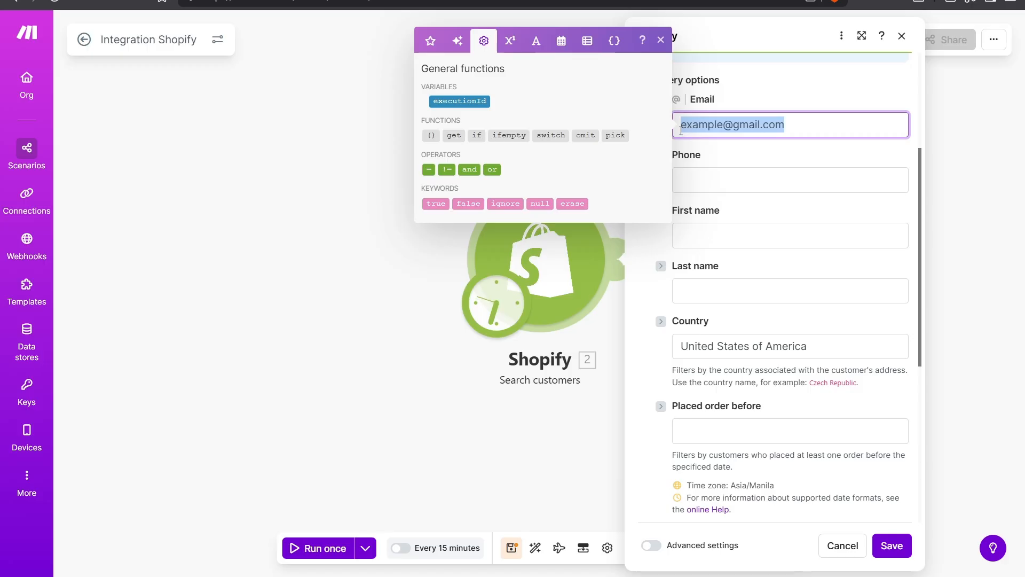
pyautogui.press('BackSpace')
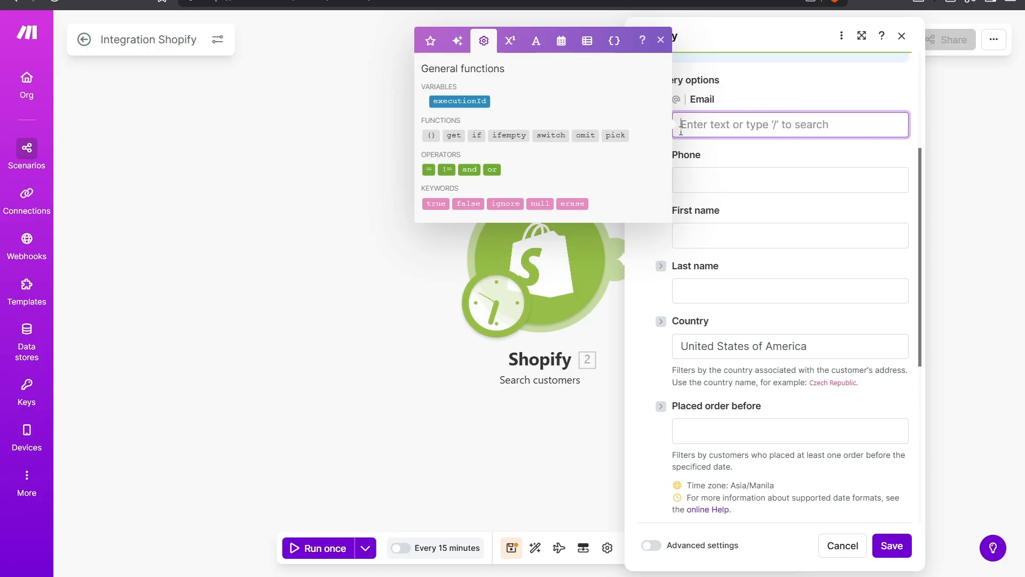
# Look through the remaining query options, including the order date and marketing consent filters
pyautogui.scroll(-5, 766, 181)
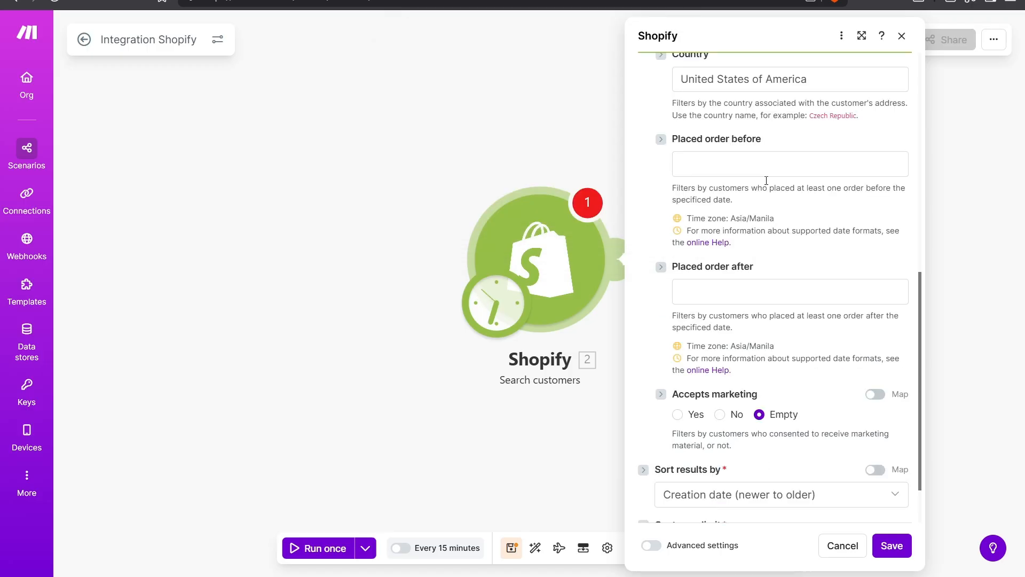
pyautogui.click(696, 294)
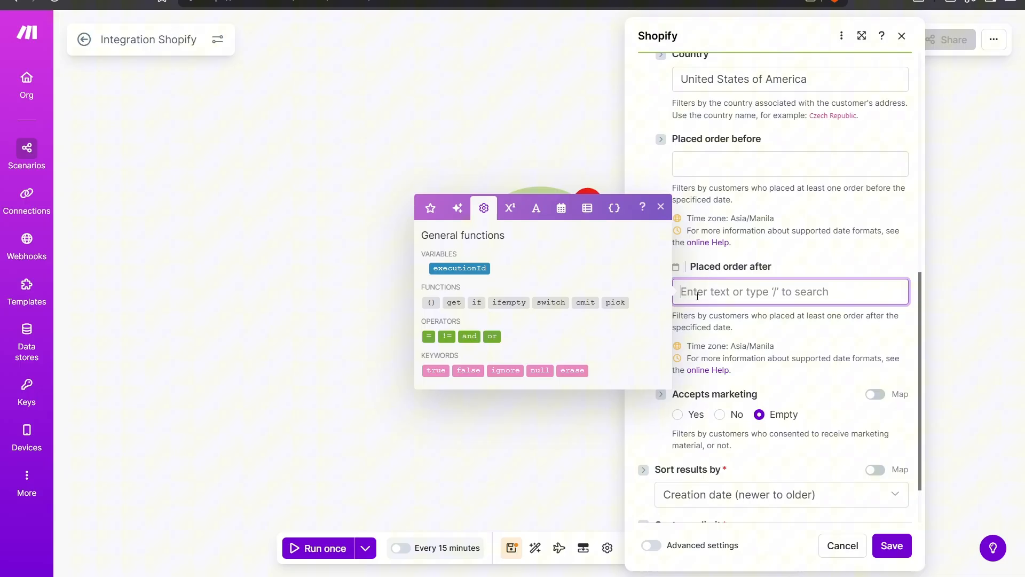
pyautogui.click(803, 266)
pyautogui.scroll(3, 780, 238)
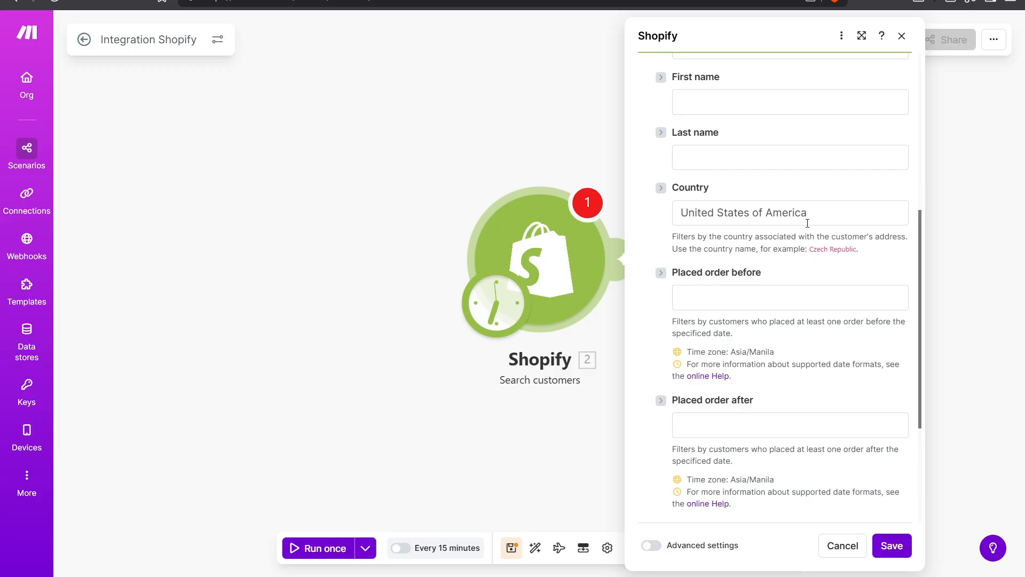
pyautogui.click(856, 217)
pyautogui.click(840, 261)
pyautogui.scroll(3, 838, 236)
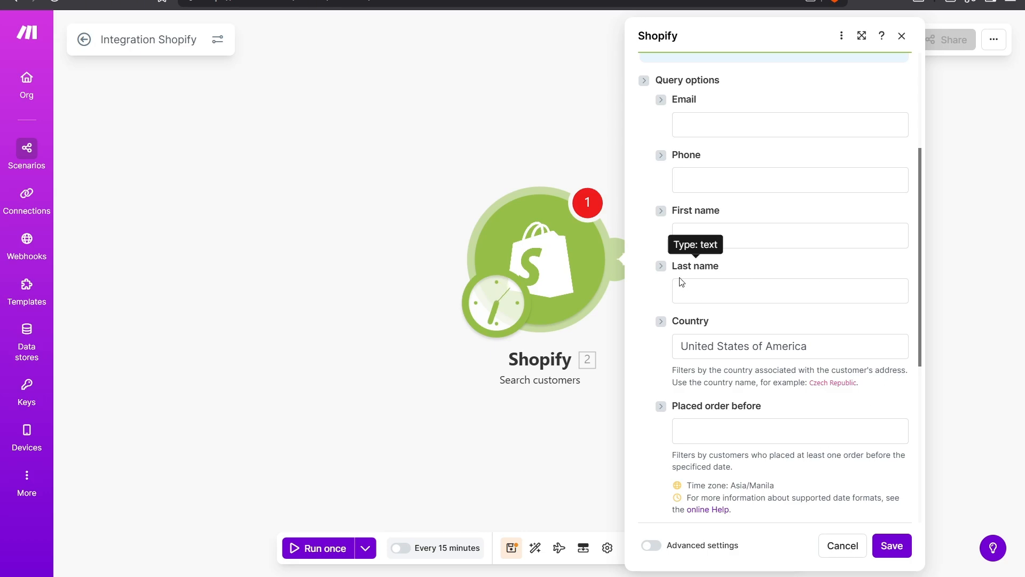
# Clear the Country filter in the query options
pyautogui.click(775, 341)
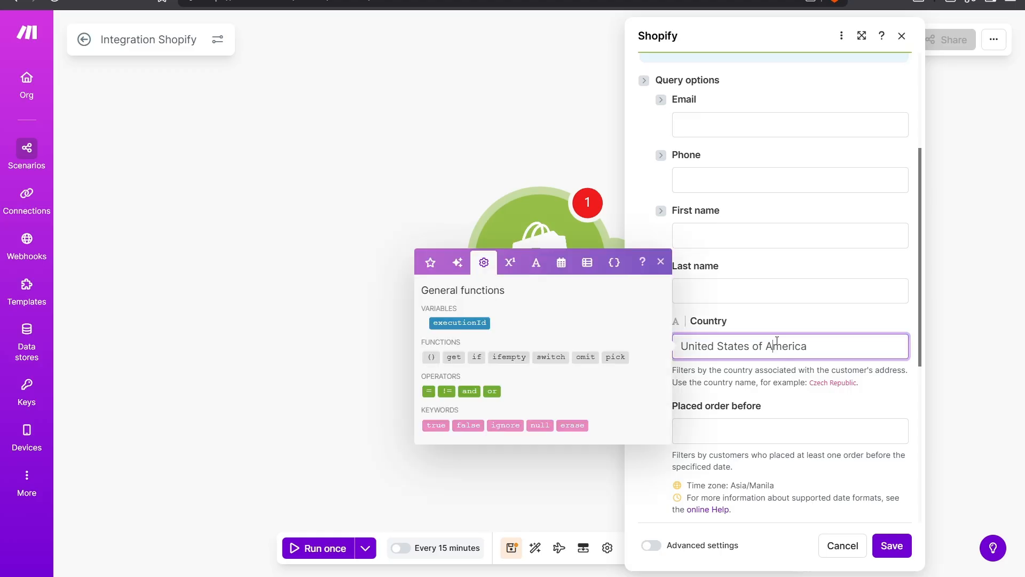
pyautogui.hotkey('ctrl', 'a')
pyautogui.press('BackSpace')
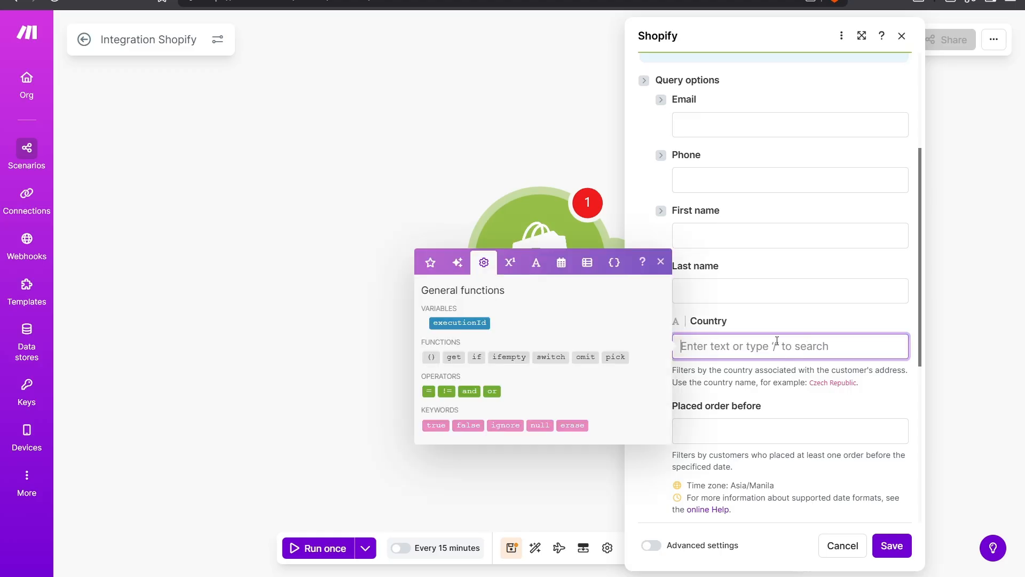
pyautogui.click(796, 316)
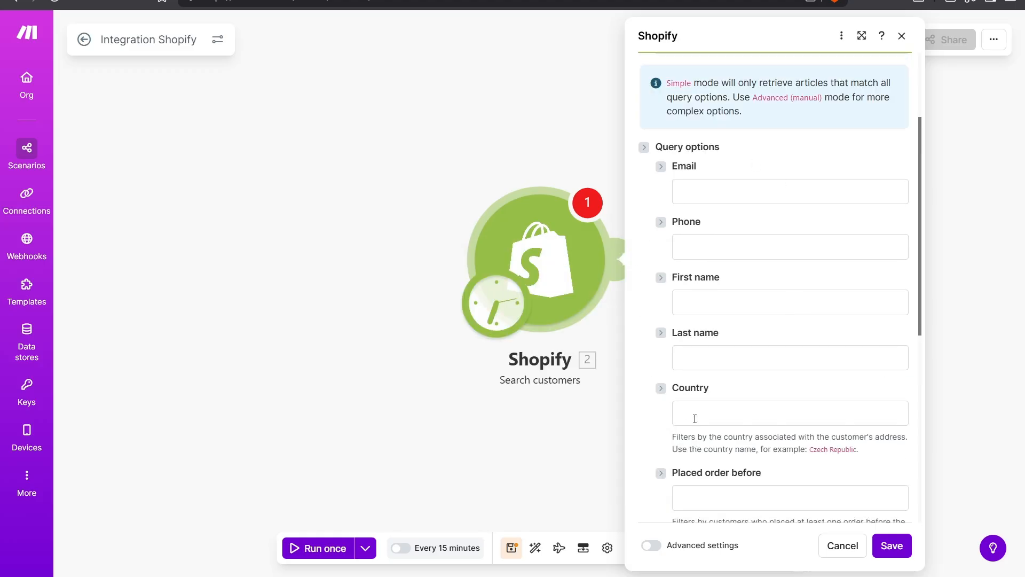
# Leave the query filters empty and sort the customer results by Creation date (newer to older)
pyautogui.scroll(-1, 798, 270)
pyautogui.scroll(-1, 776, 342)
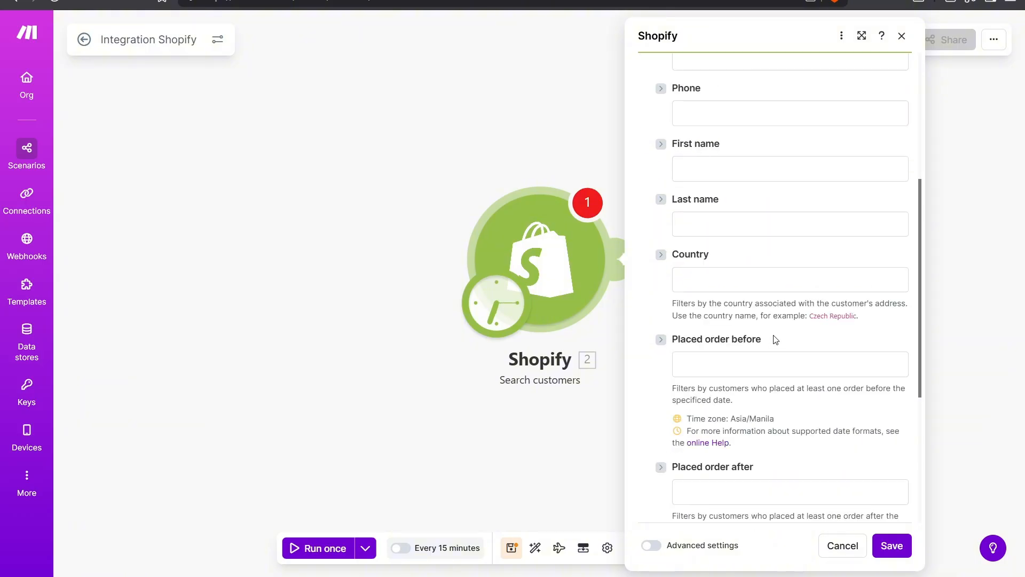
pyautogui.click(789, 277)
pyautogui.scroll(-5, 694, 374)
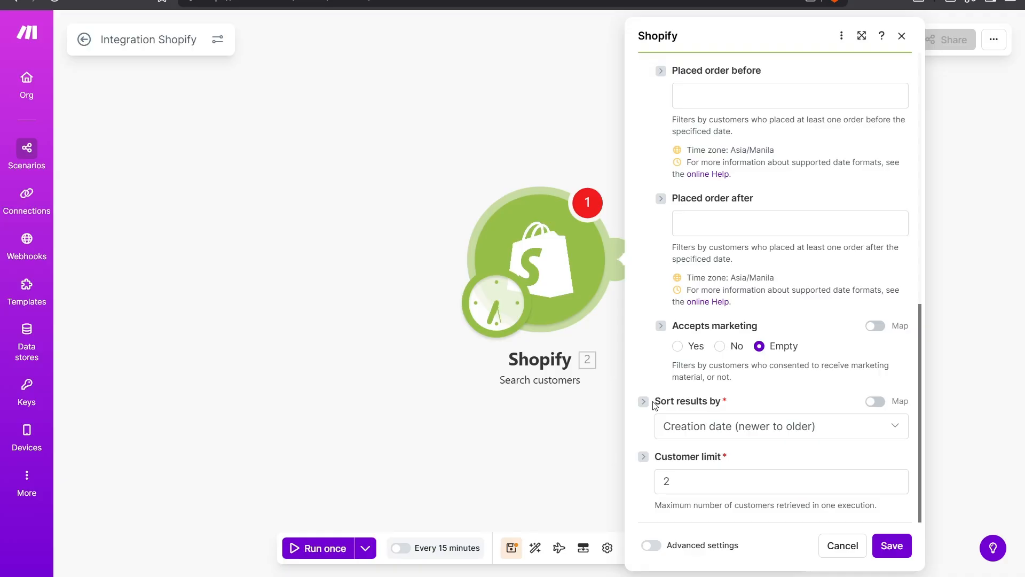
pyautogui.moveTo(654, 404); pyautogui.dragTo(722, 402)
pyautogui.click(742, 422)
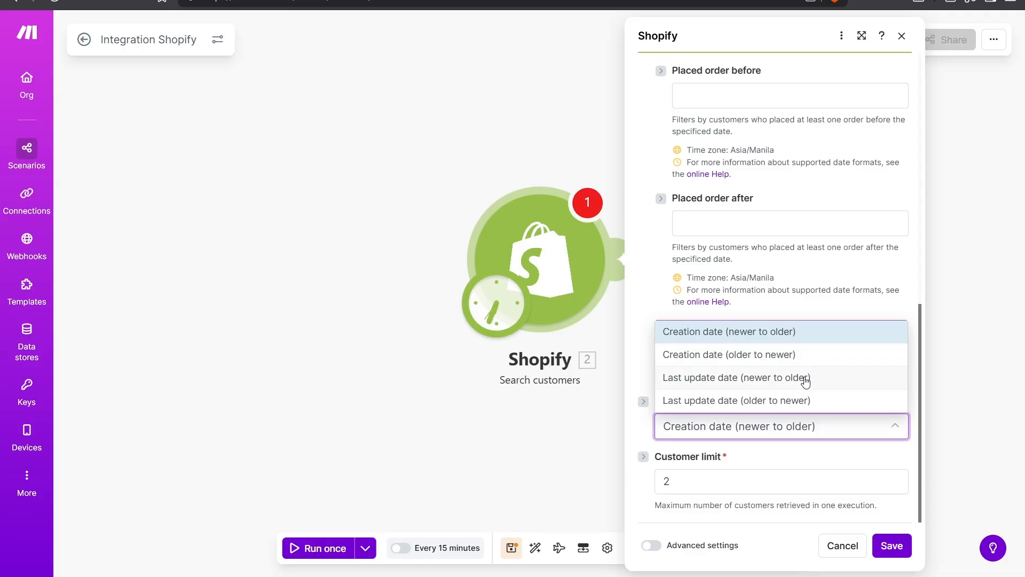
pyautogui.click(783, 341)
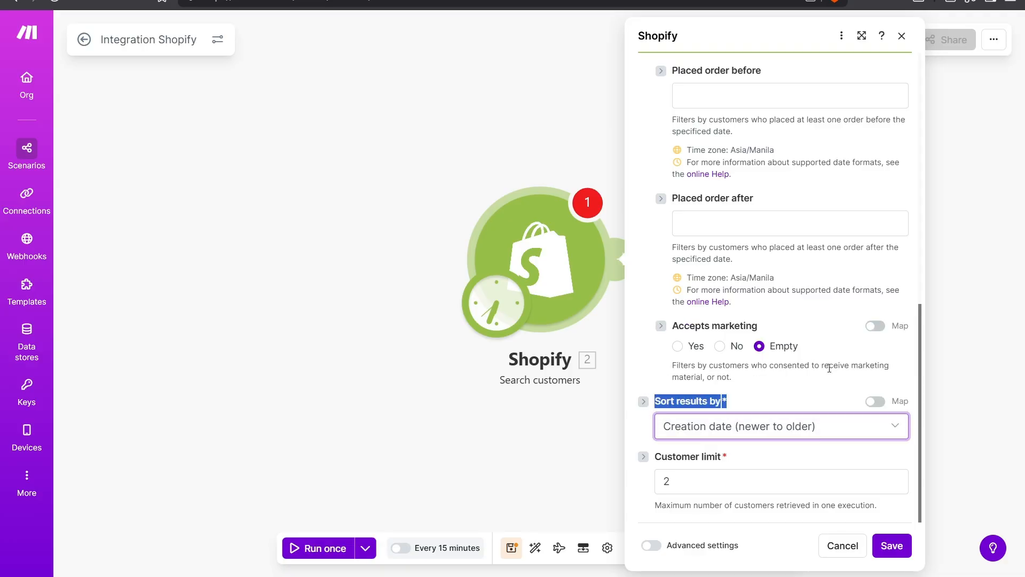
# Set the customer limit to 2 and save the Search customers module settings
pyautogui.click(839, 479)
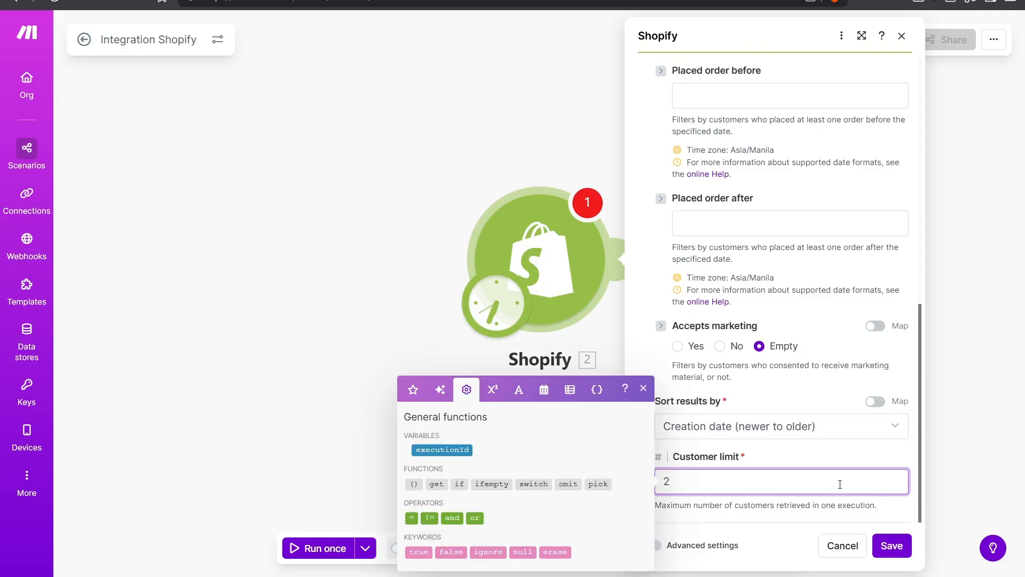
pyautogui.click(836, 464)
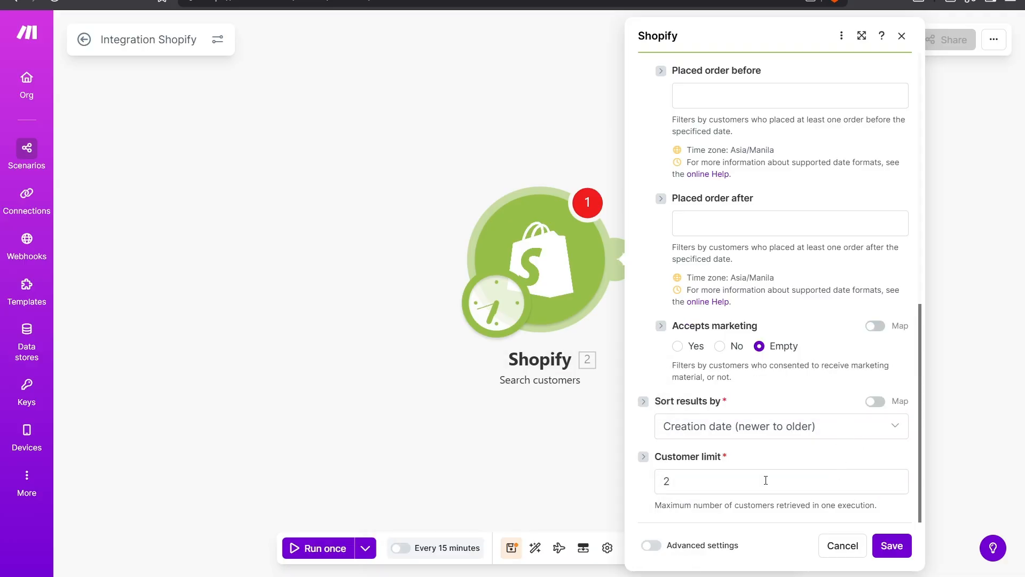
pyautogui.moveTo(765, 480); pyautogui.dragTo(622, 484)
pyautogui.write('5')
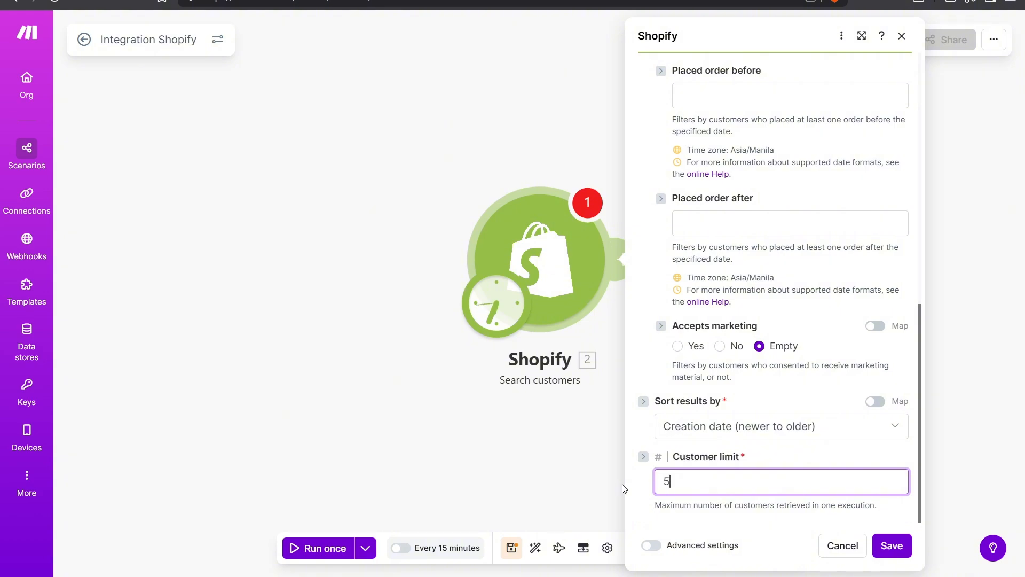
pyautogui.press('BackSpace')
pyautogui.write('2')
pyautogui.click(881, 545)
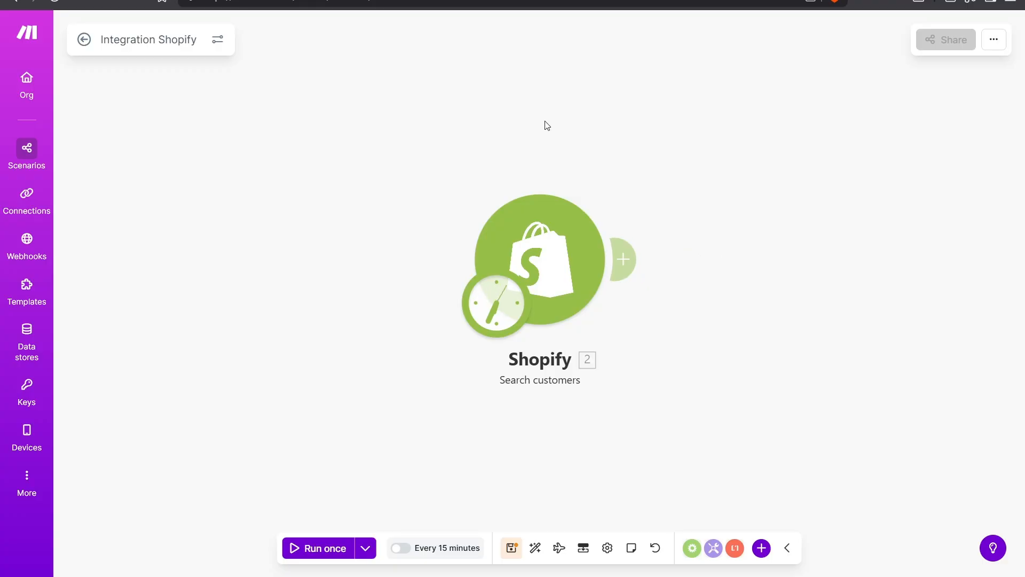
# Add a Google Sheets "Add a Row" module after the Shopify Search customers module
pyautogui.click(627, 258)
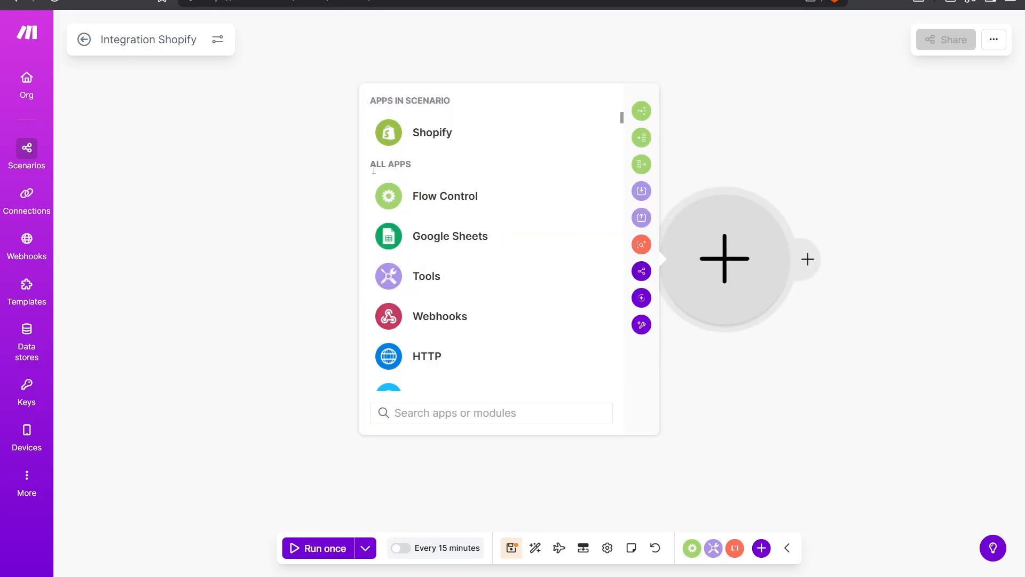
pyautogui.moveTo(373, 170); pyautogui.dragTo(424, 172)
pyautogui.click(423, 173)
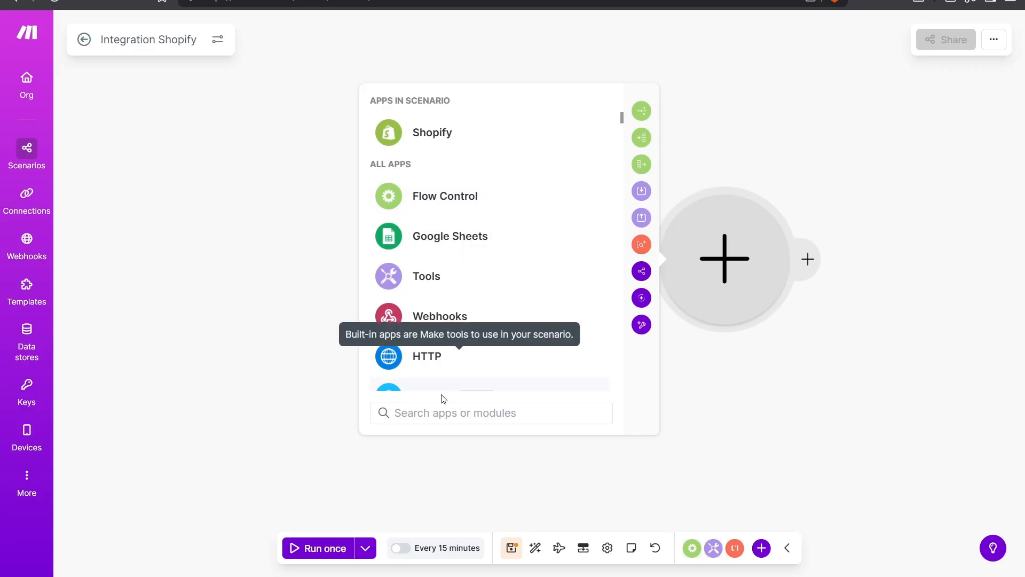
pyautogui.write('Google Sheets')
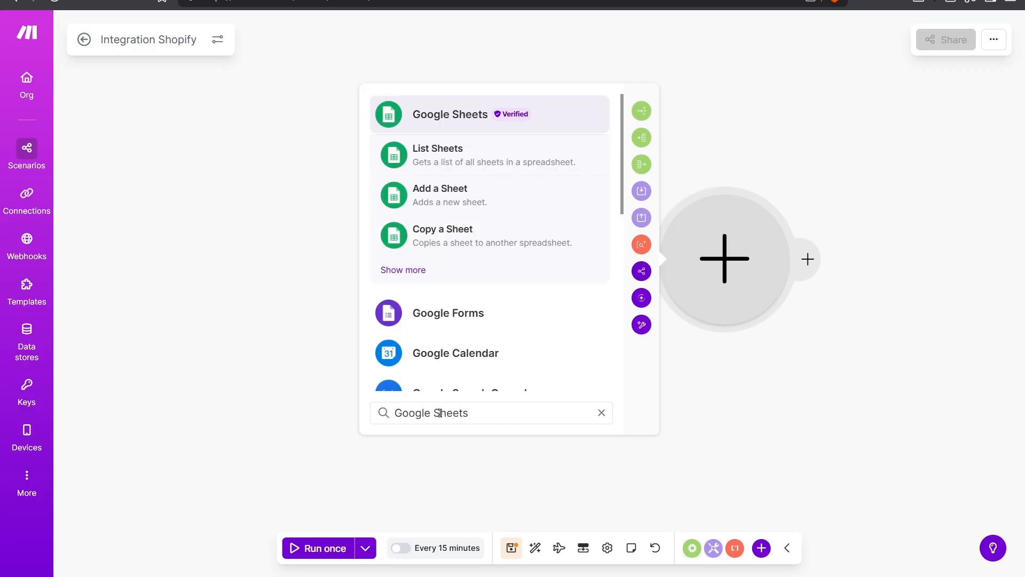
pyautogui.click(446, 118)
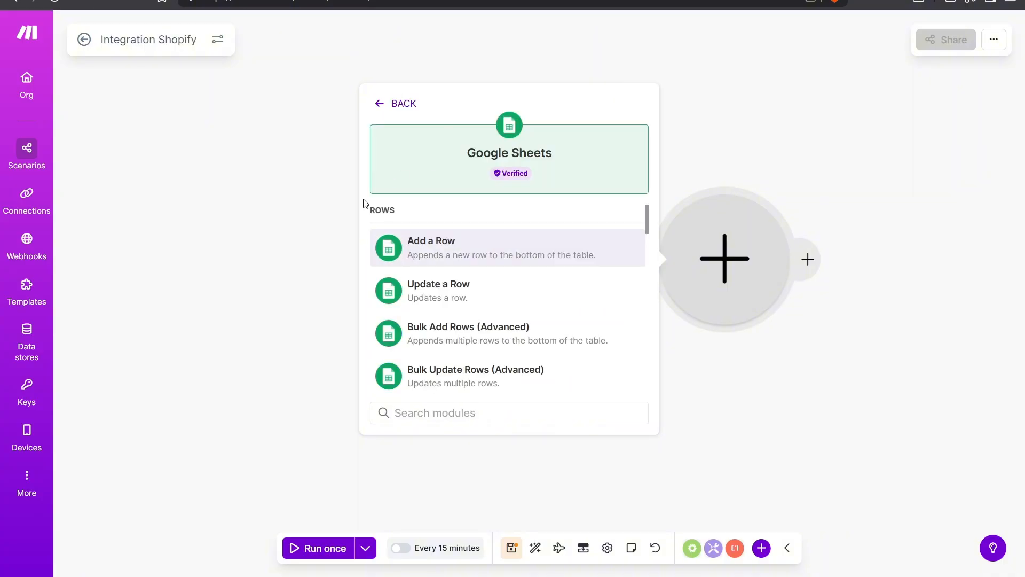
pyautogui.moveTo(362, 204); pyautogui.dragTo(397, 215)
pyautogui.click(403, 213)
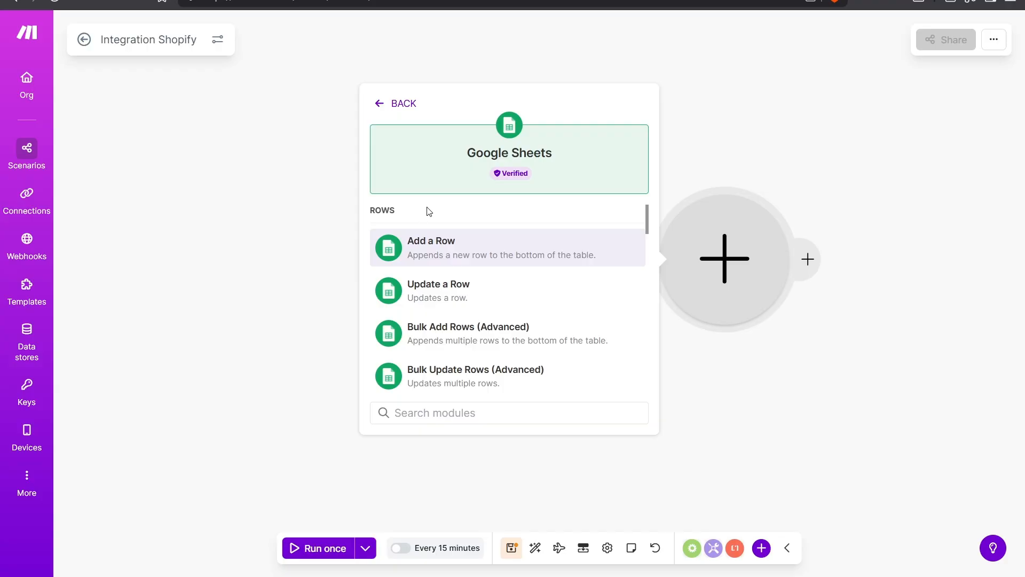
pyautogui.click(456, 245)
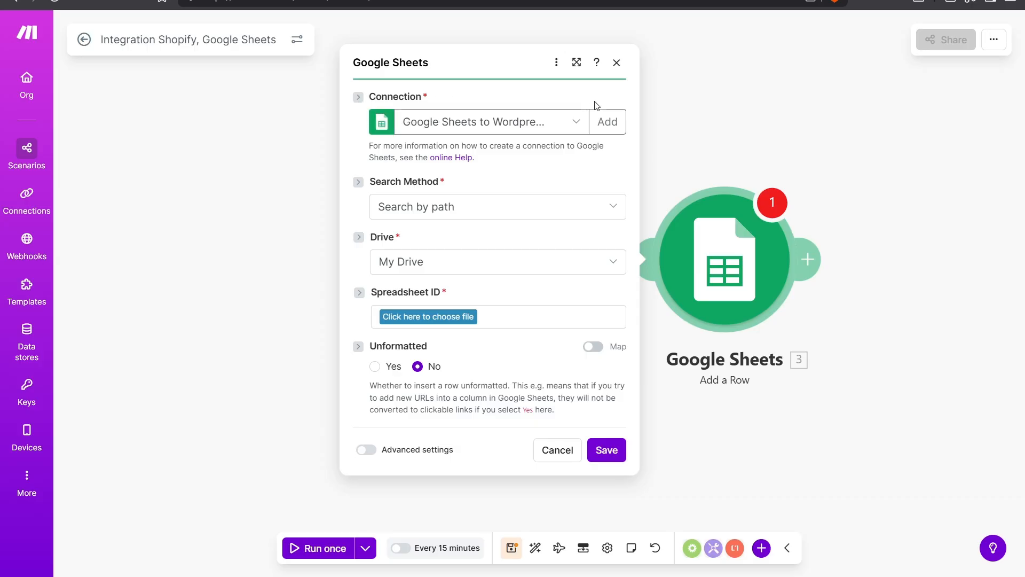
# Create a new Google connection named "Shopify Customers" for the Google Sheets module and sign in with Google
pyautogui.click(602, 122)
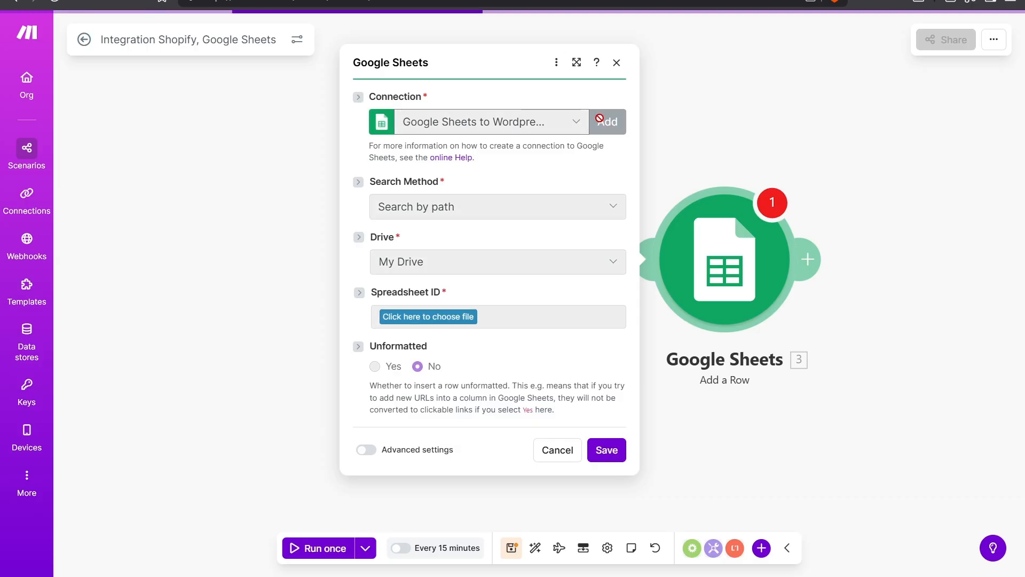
pyautogui.moveTo(816, 94); pyautogui.dragTo(657, 99)
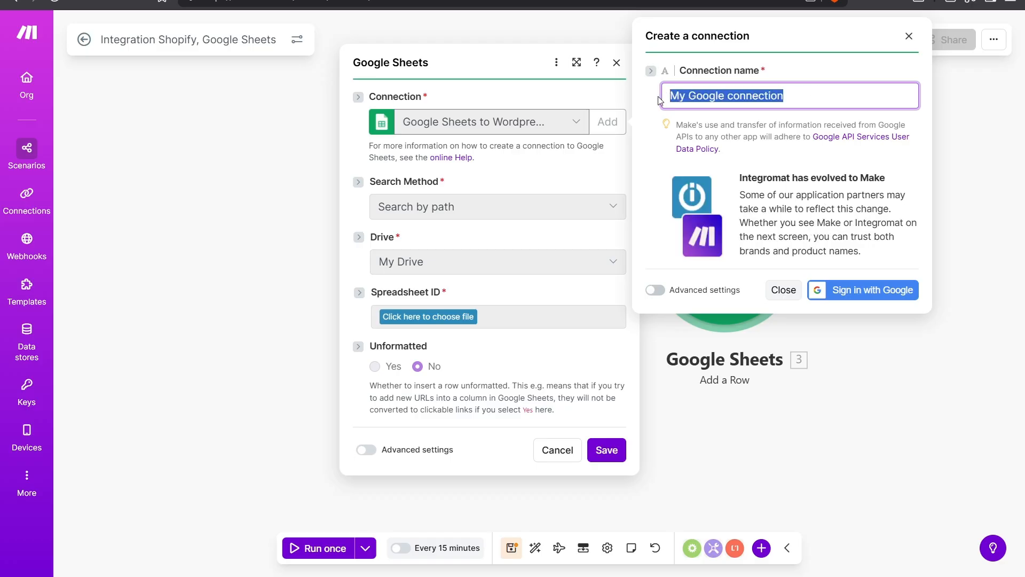
pyautogui.write('Shopify')
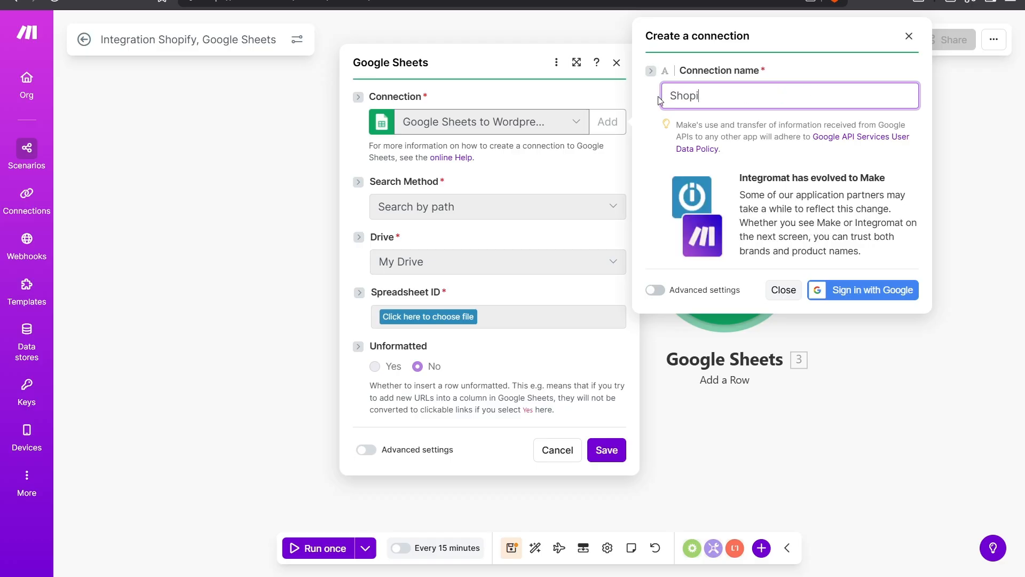
pyautogui.press('BackSpace')
pyautogui.write('y Customers')
pyautogui.click(912, 298)
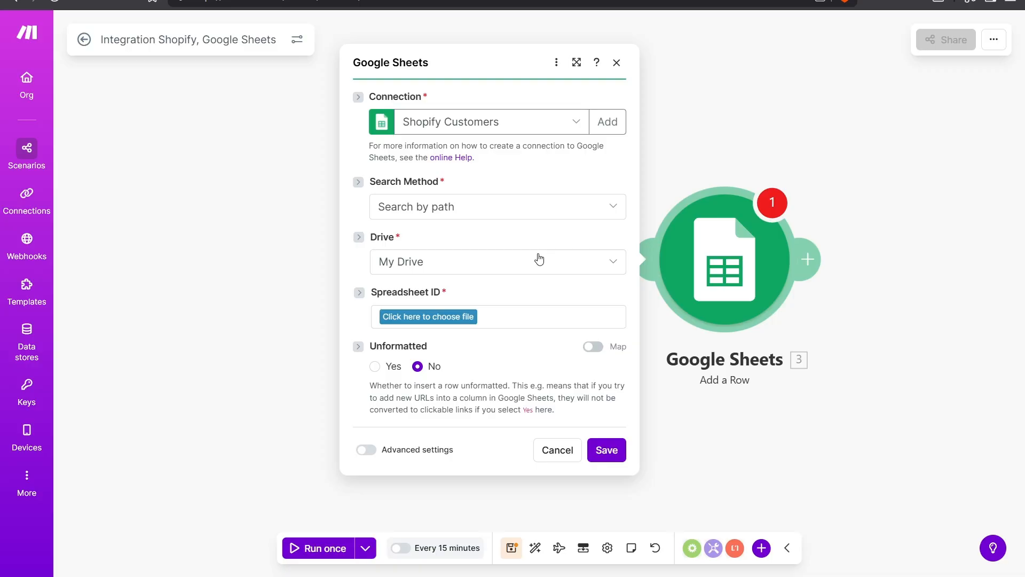
# Set the search method to Search by path and the drive to My Drive
pyautogui.moveTo(368, 182); pyautogui.dragTo(439, 183)
pyautogui.click(469, 188)
pyautogui.click(615, 205)
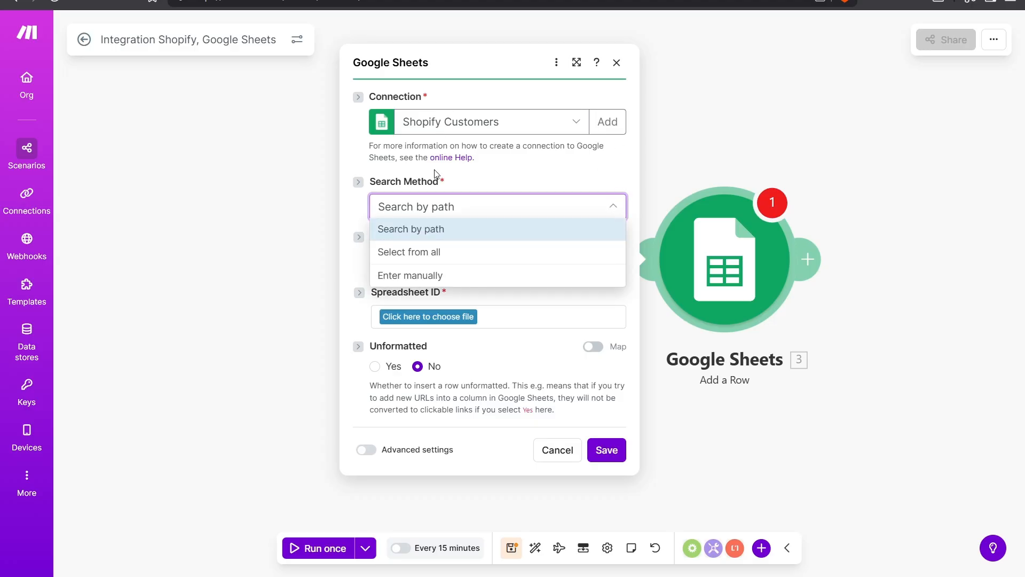
pyautogui.click(432, 228)
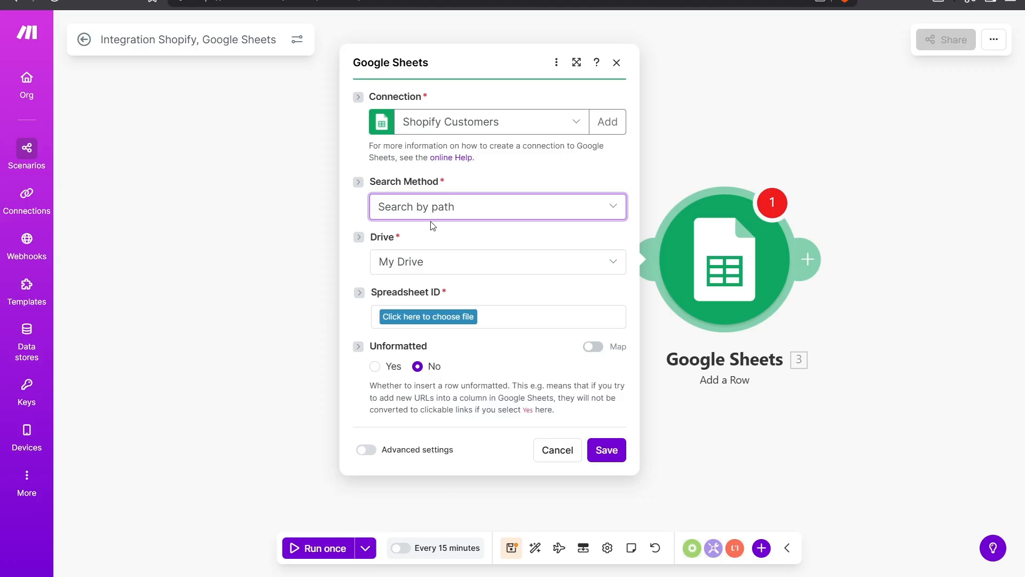
pyautogui.click(620, 264)
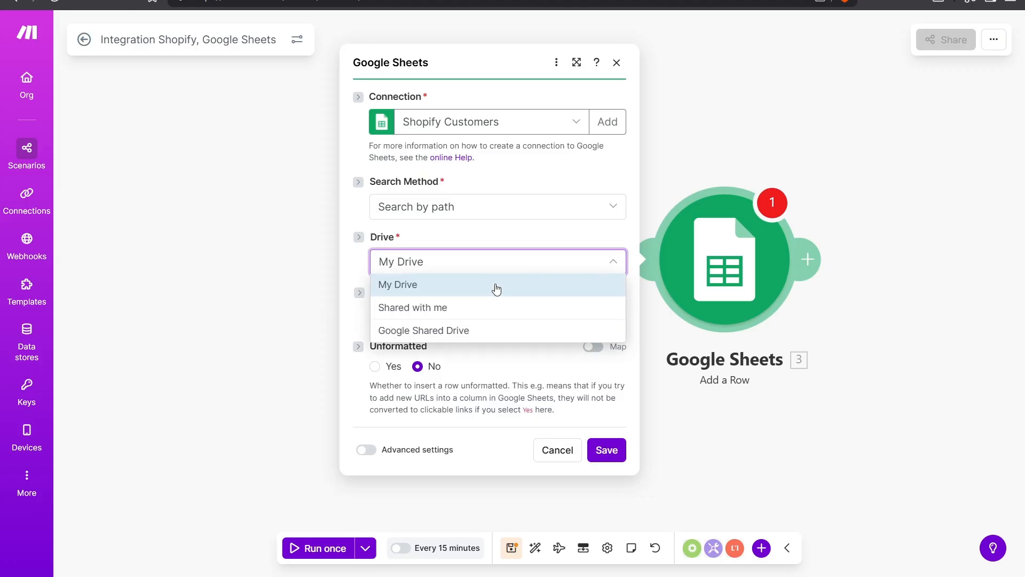
pyautogui.click(495, 263)
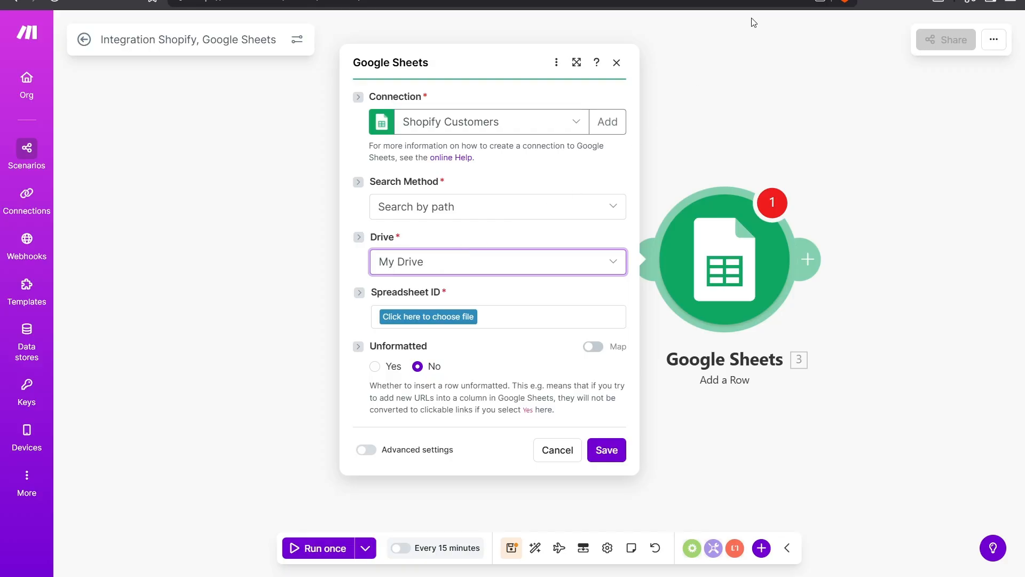
# Switch to the Shopify Customers spreadsheet in Google Sheets and examine its header row from First Name to Date Created and its file name
pyautogui.click(46, 159)
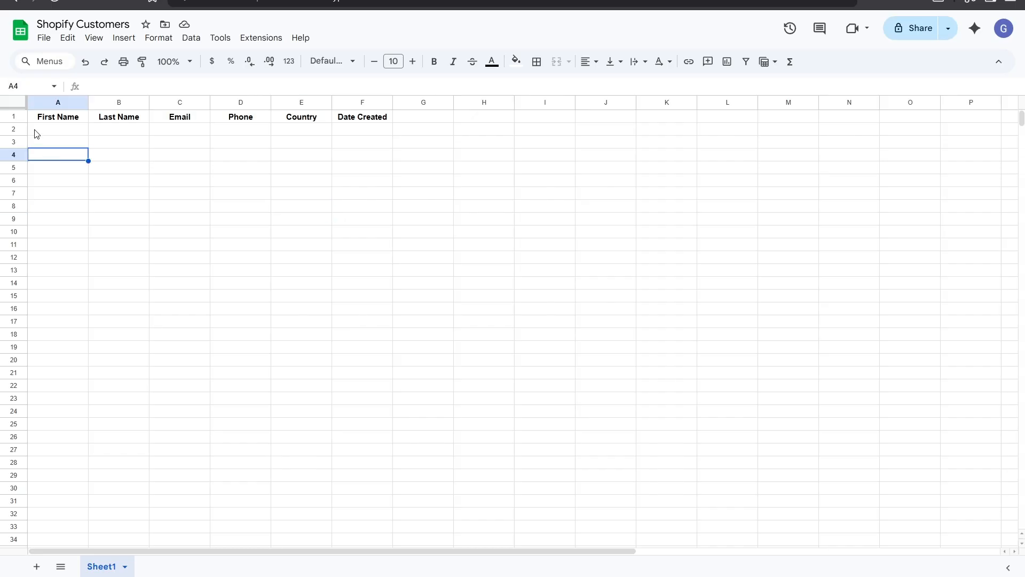
pyautogui.click(12, 117)
pyautogui.click(65, 146)
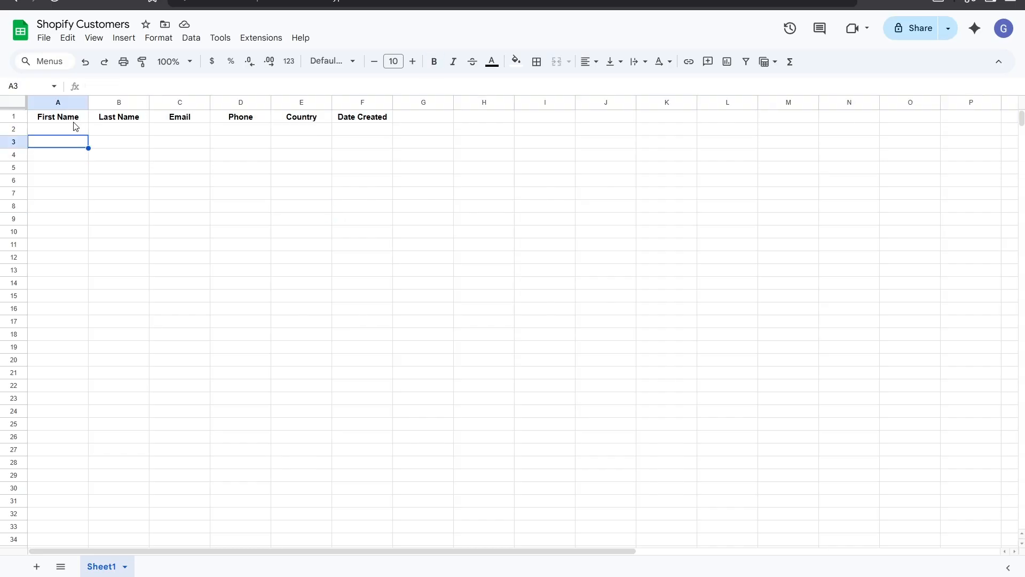
pyautogui.click(75, 119)
pyautogui.click(112, 117)
pyautogui.click(193, 115)
pyautogui.click(224, 119)
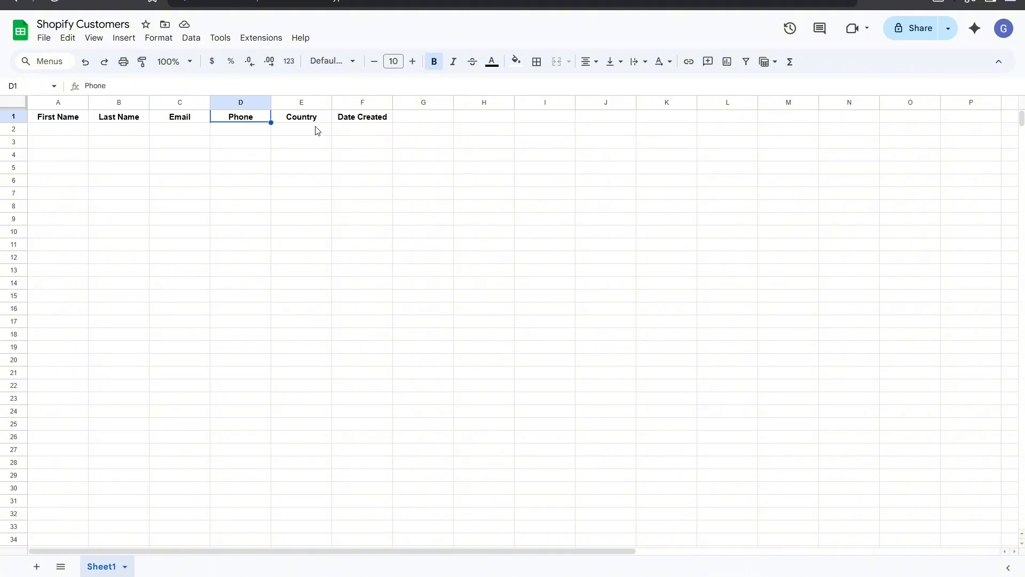
pyautogui.click(312, 119)
pyautogui.click(343, 121)
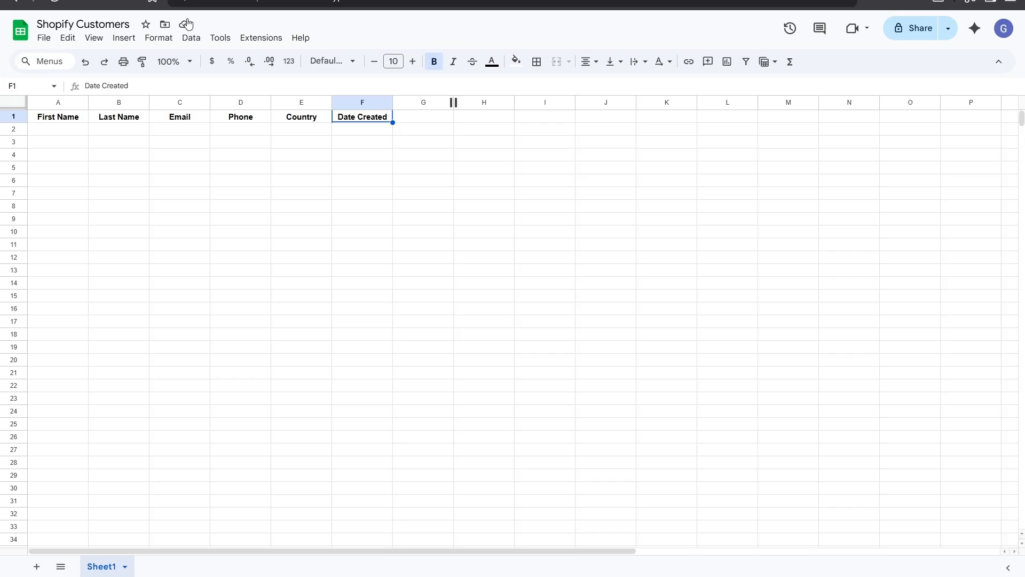
pyautogui.click(70, 24)
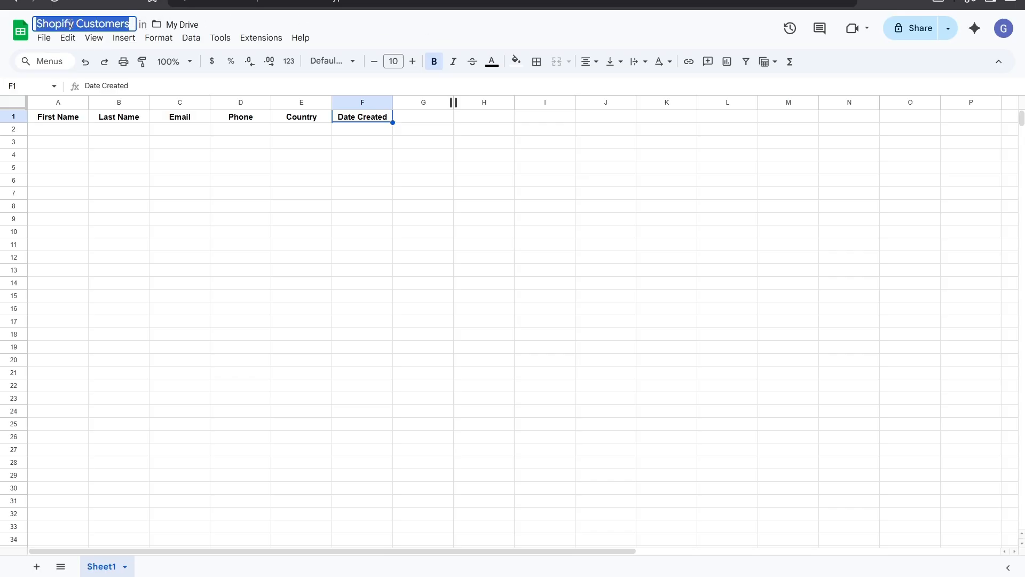
pyautogui.click(349, 22)
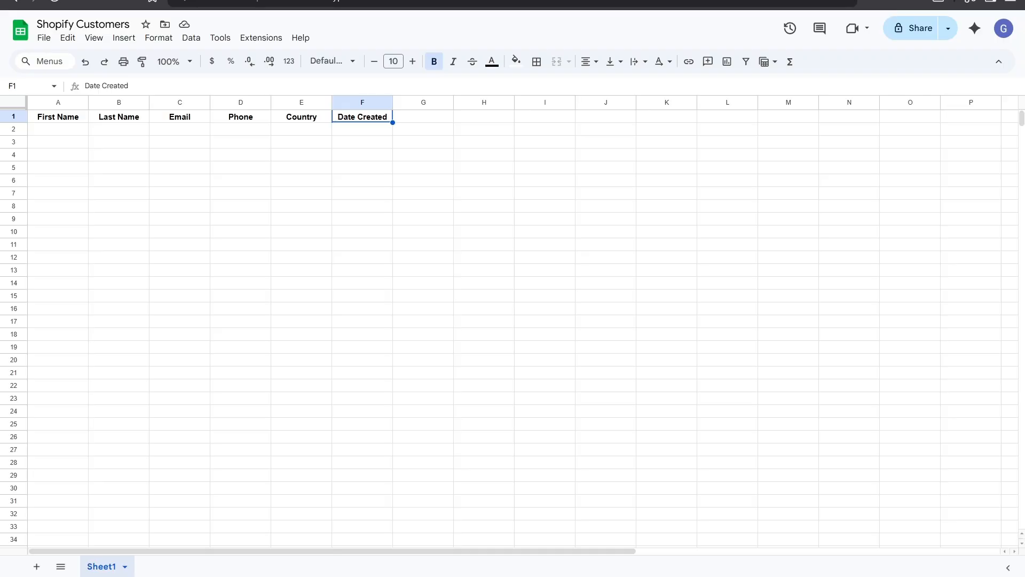
# Return to Make and choose the Shopify Customers spreadsheet with Sheet1 as the sheet for the Add a Row module
pyautogui.click(651, 0)
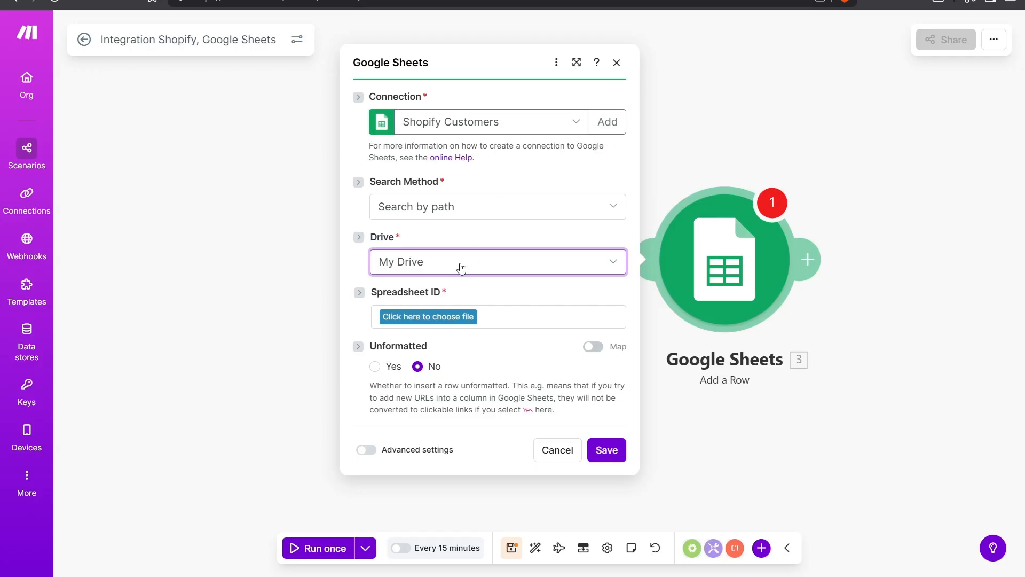
pyautogui.click(396, 318)
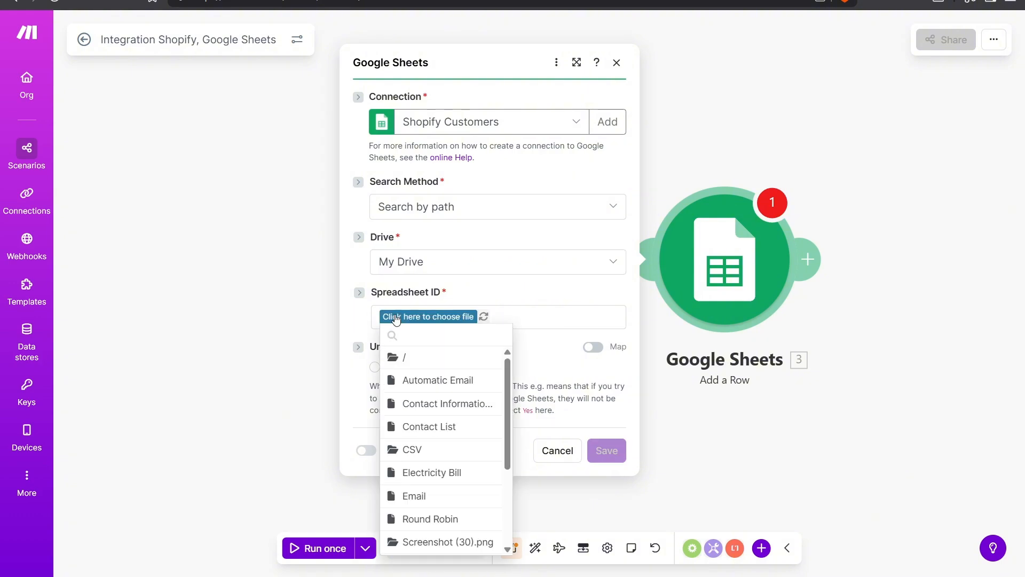
pyautogui.scroll(-5, 437, 421)
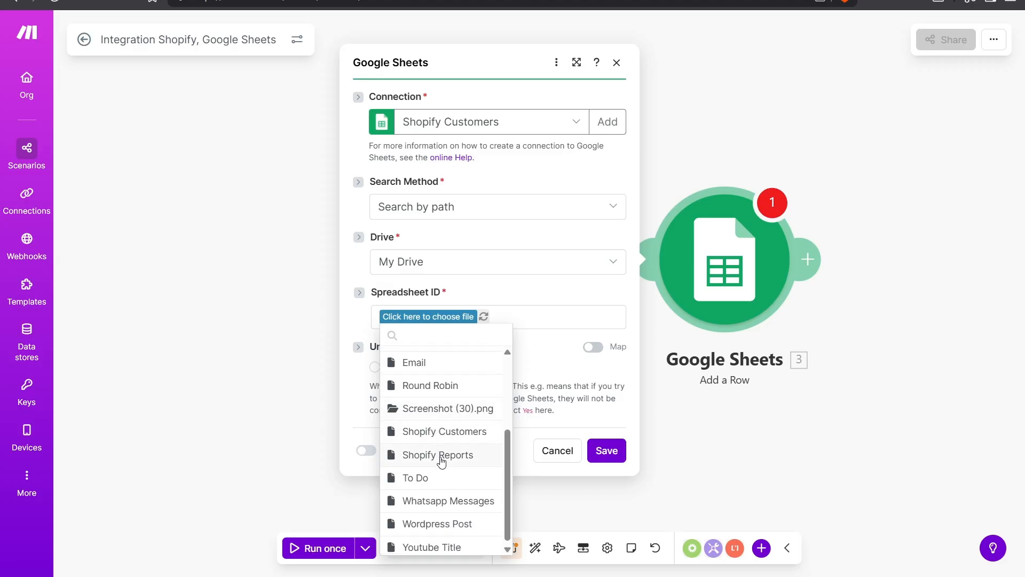
pyautogui.click(434, 431)
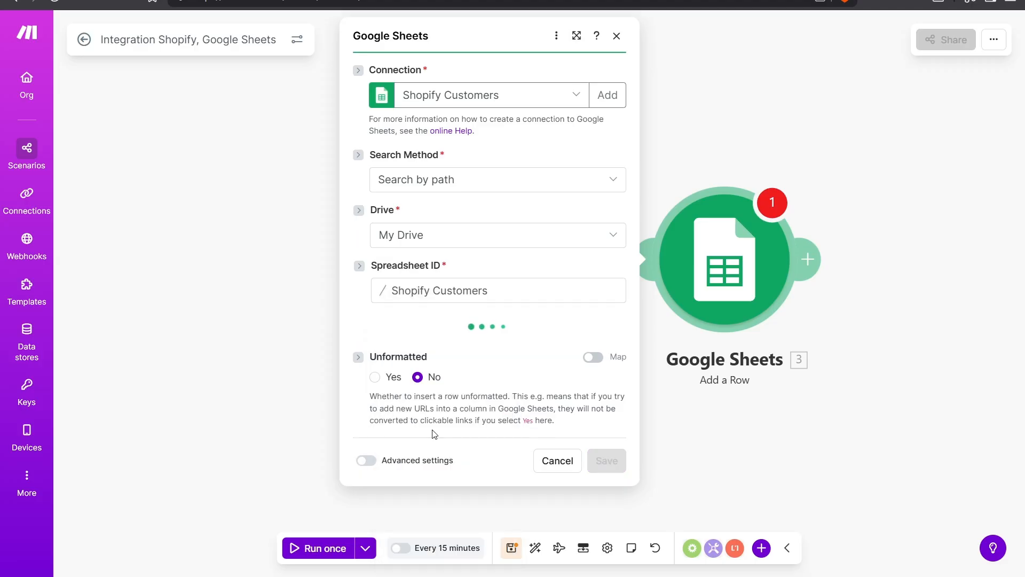
pyautogui.click(521, 353)
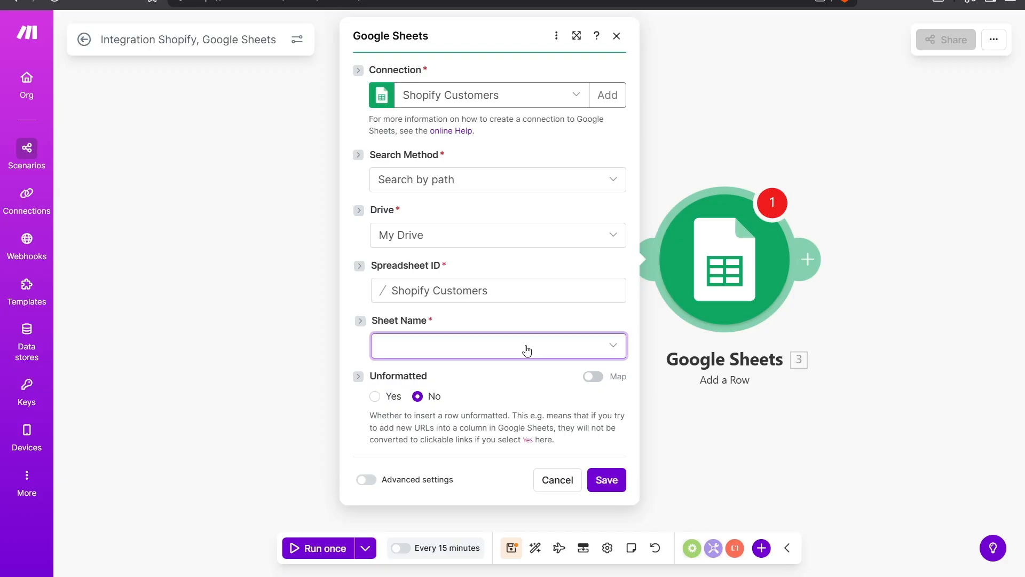
pyautogui.click(486, 366)
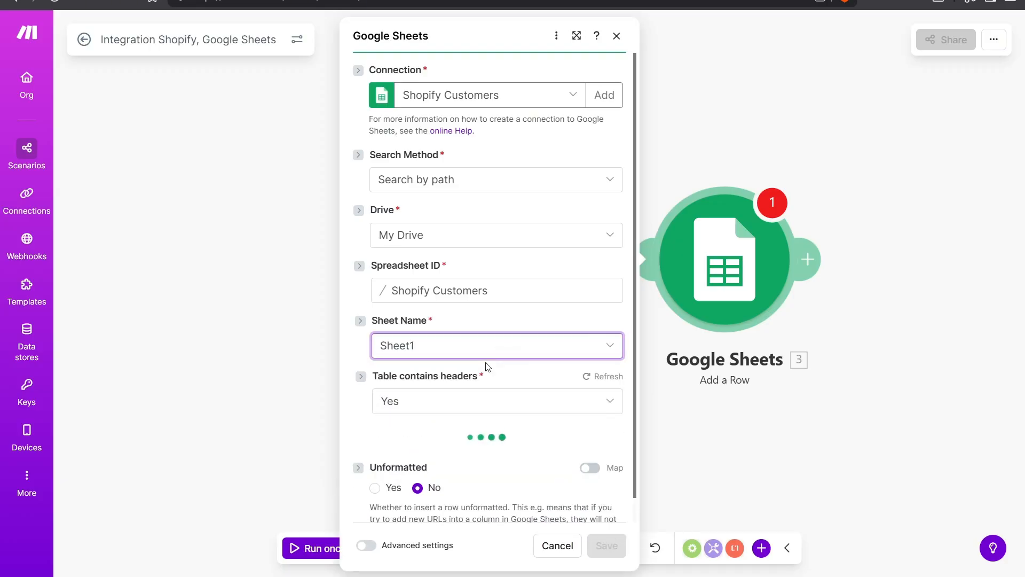
# Set Table contains headers to Yes and look over the column value fields
pyautogui.scroll(-2, 488, 367)
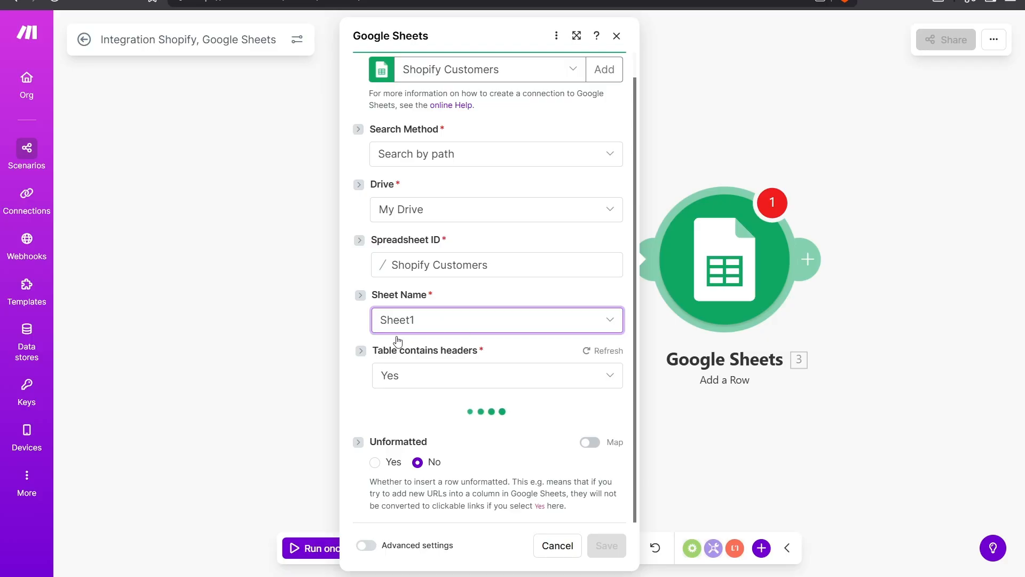
pyautogui.scroll(-2, 395, 347)
pyautogui.scroll(-2, 435, 342)
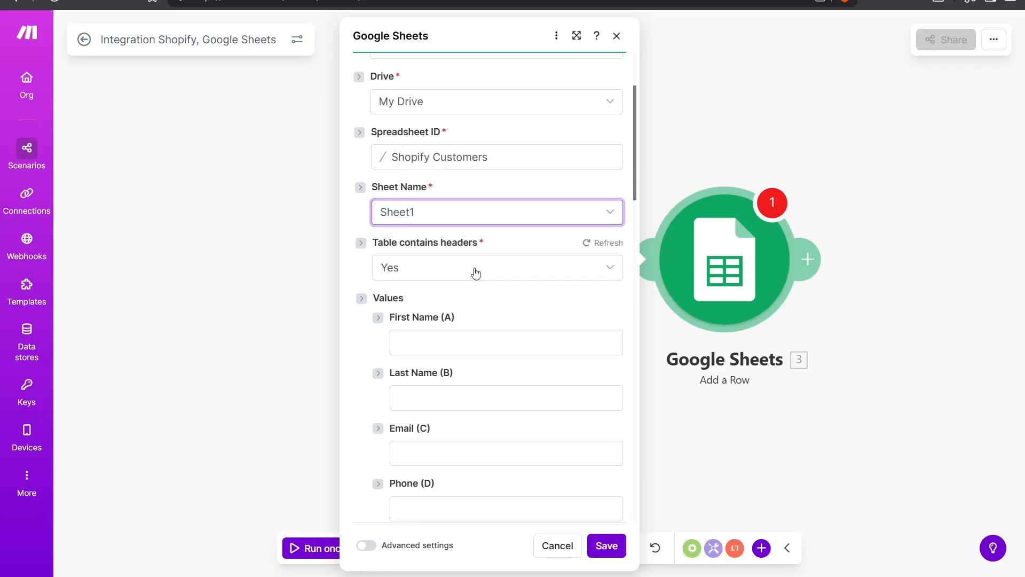
pyautogui.click(499, 272)
pyautogui.click(449, 290)
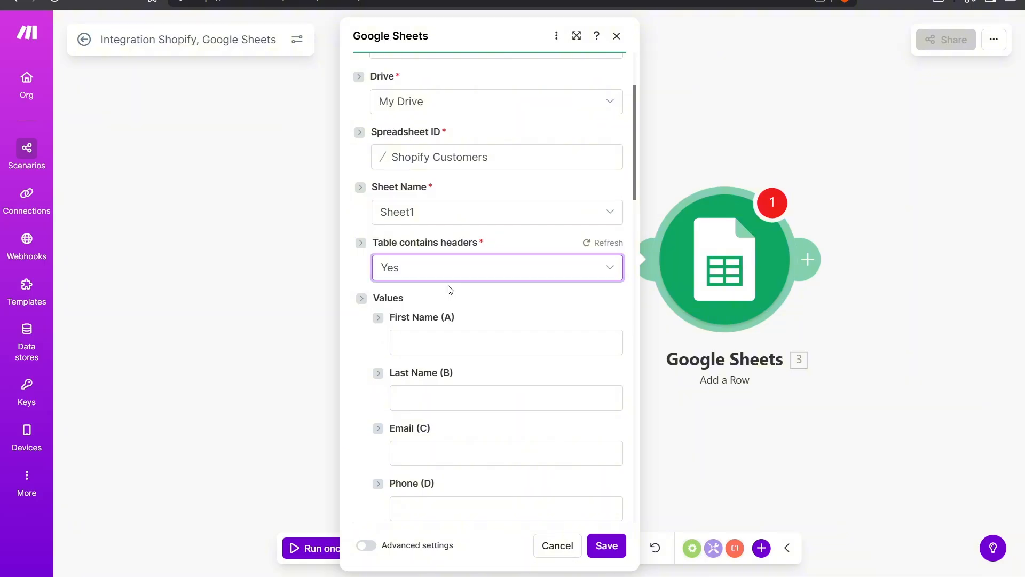
pyautogui.scroll(-4, 450, 290)
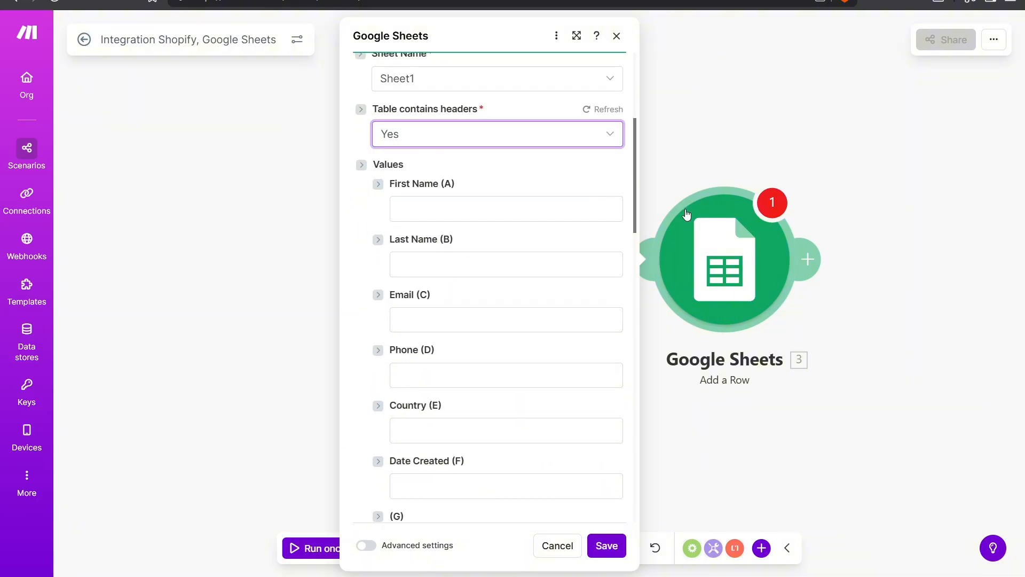
pyautogui.scroll(2, 408, 397)
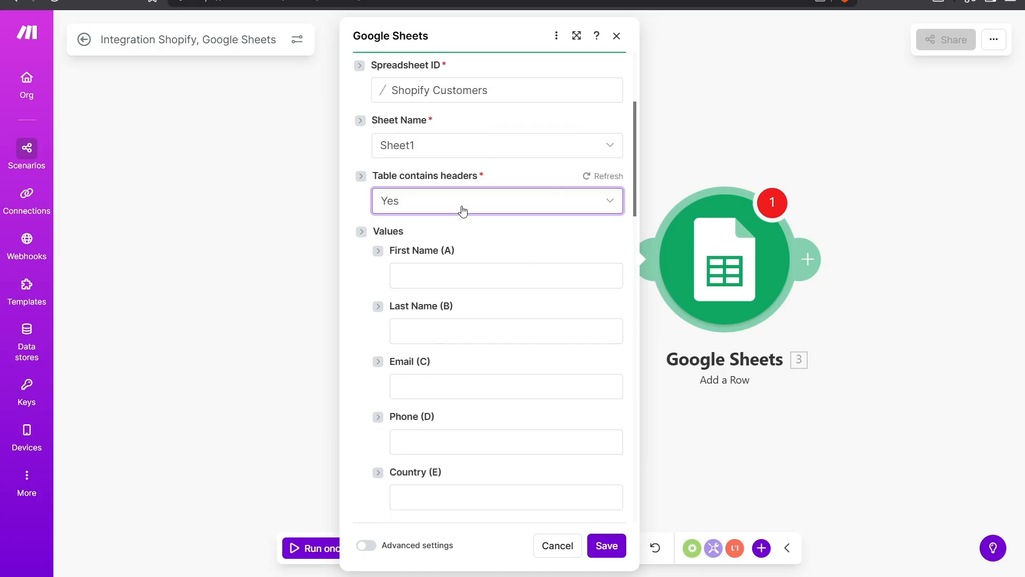
# Find the Shopify First name item and map it to the First Name (A) column
pyautogui.click(439, 275)
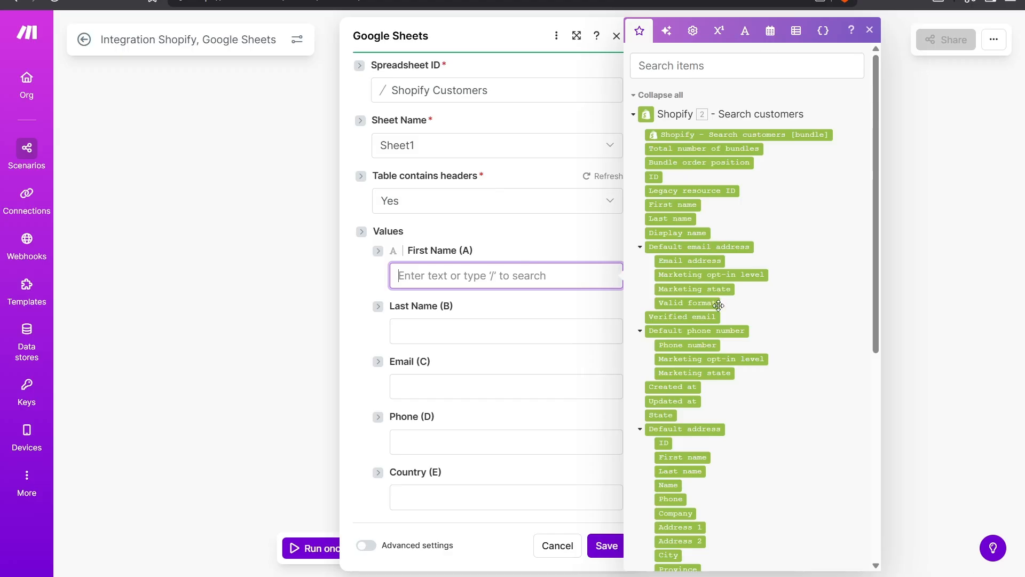
pyautogui.click(719, 60)
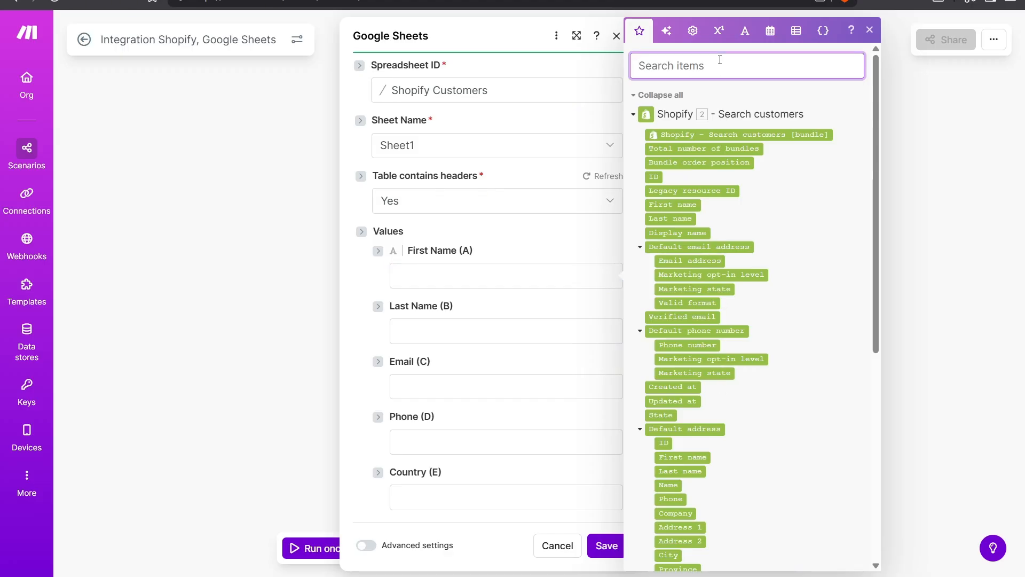
pyautogui.write('First Name')
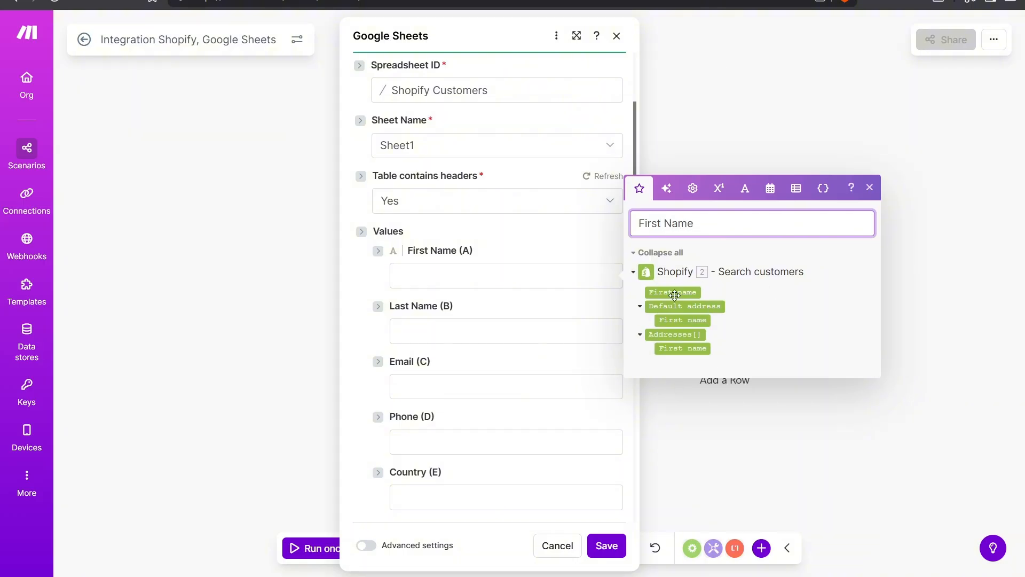
pyautogui.moveTo(674, 295); pyautogui.dragTo(497, 274)
# Find the Shopify customer's Last name item and map it to the Last Name (B) column
pyautogui.click(465, 328)
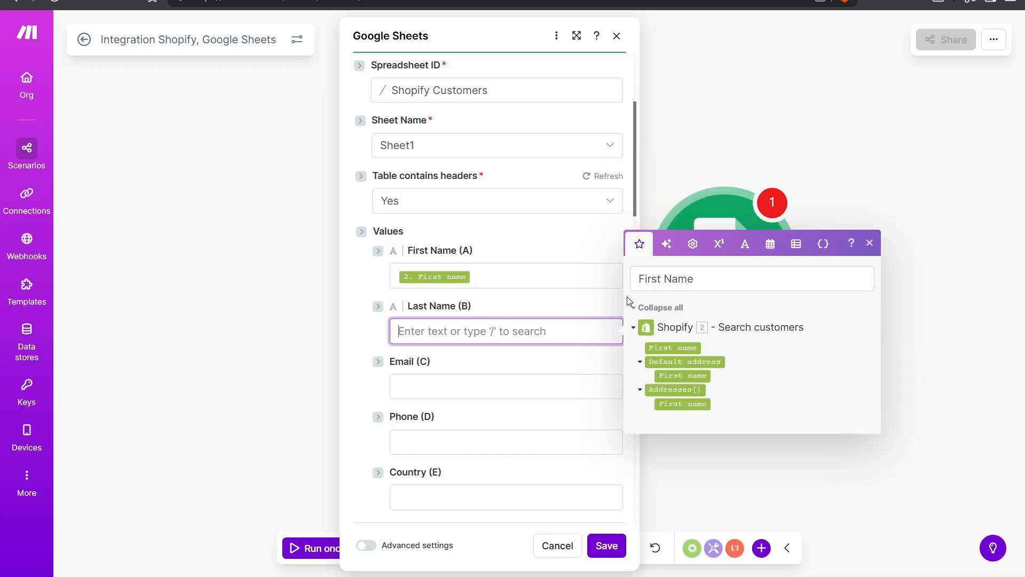
pyautogui.click(720, 283)
pyautogui.hotkey('ctrl', 'a')
pyautogui.write('Last Name')
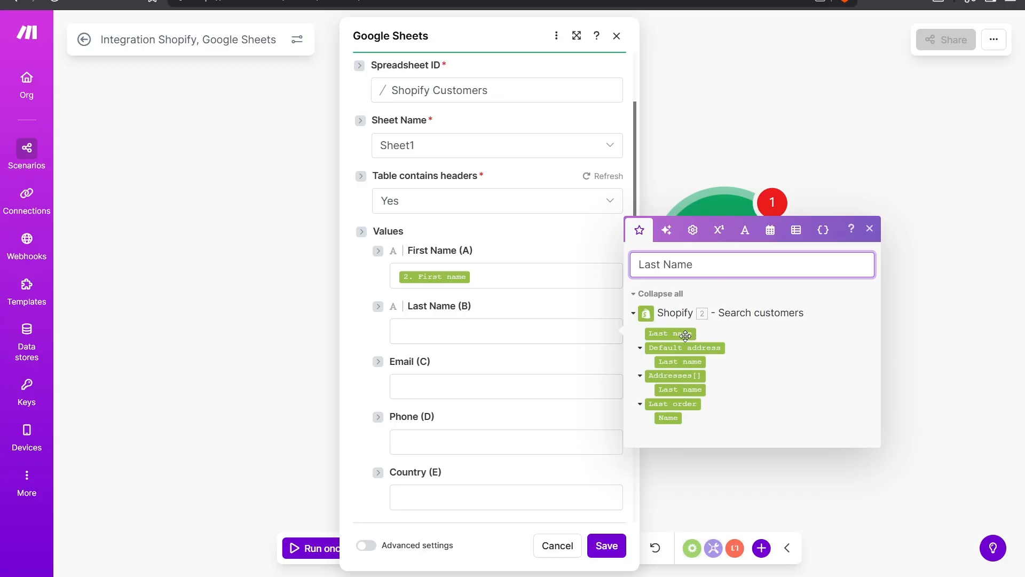
pyautogui.moveTo(687, 331); pyautogui.dragTo(523, 334)
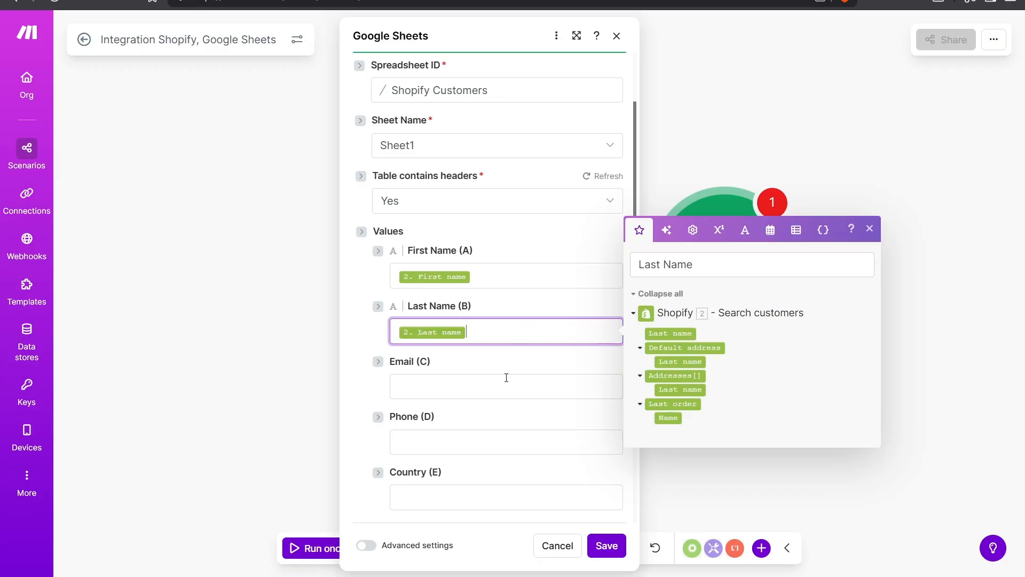
# Search the Shopify items for Email and map Email address under Default email address to the Email (C) column
pyautogui.click(535, 374)
pyautogui.click(707, 329)
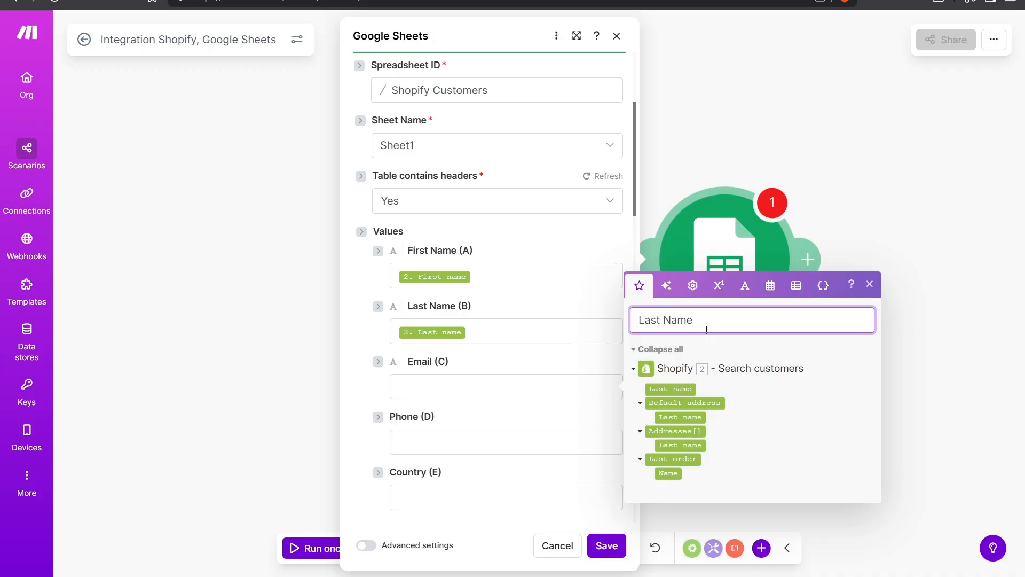
pyautogui.hotkey('ctrl', 'a')
pyautogui.write('Email')
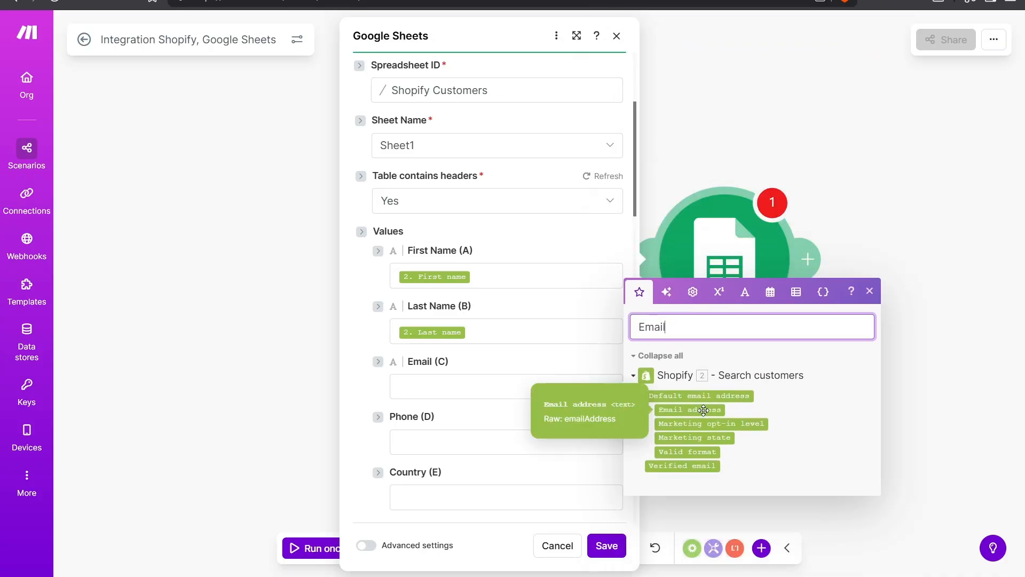
pyautogui.moveTo(701, 409); pyautogui.dragTo(522, 381)
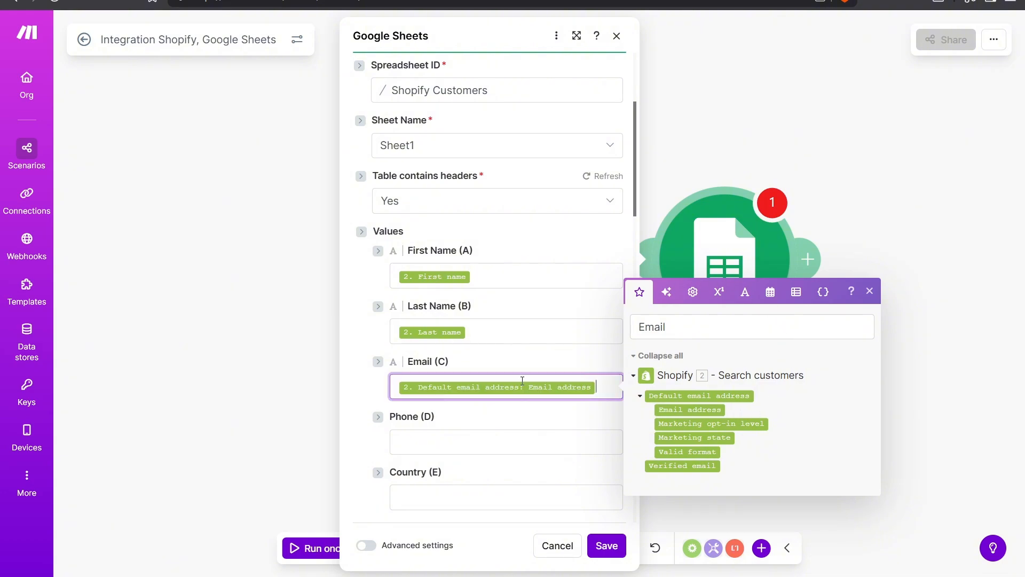
# Search for Phone Number and map Phone number under Default phone number to the Phone (D) column
pyautogui.click(684, 326)
pyautogui.hotkey('ctrl', 'a')
pyautogui.write('Phon')
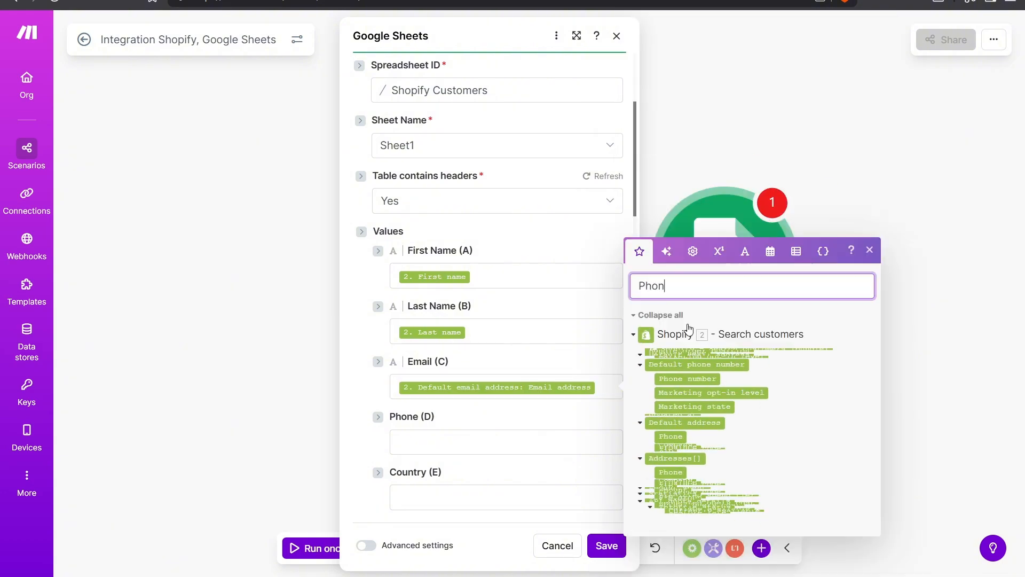
pyautogui.write('e Number')
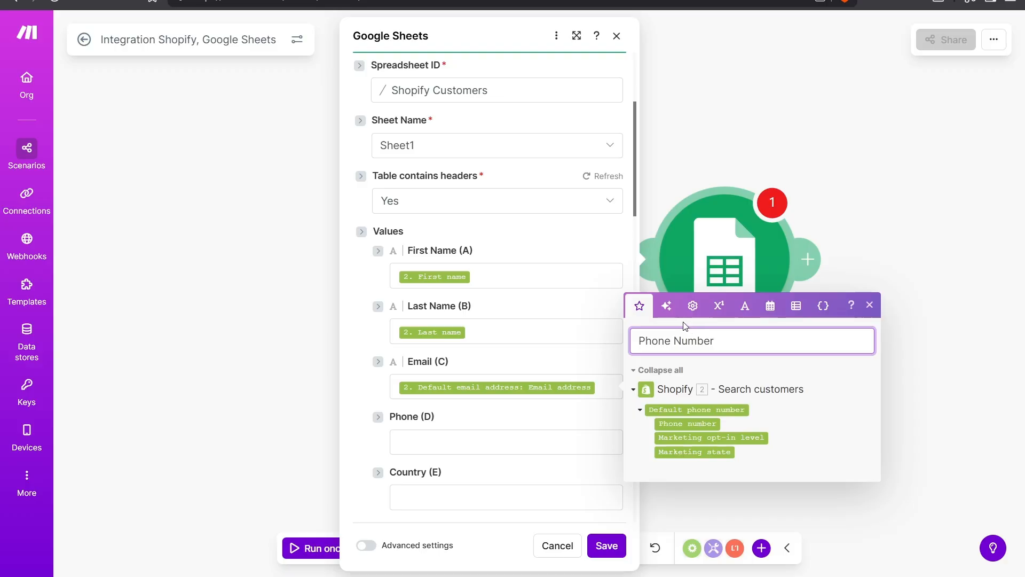
pyautogui.moveTo(696, 424); pyautogui.dragTo(504, 442)
# Search for Country and map the Country item under Default address to the Country (E) column
pyautogui.scroll(-3, 513, 412)
pyautogui.click(525, 357)
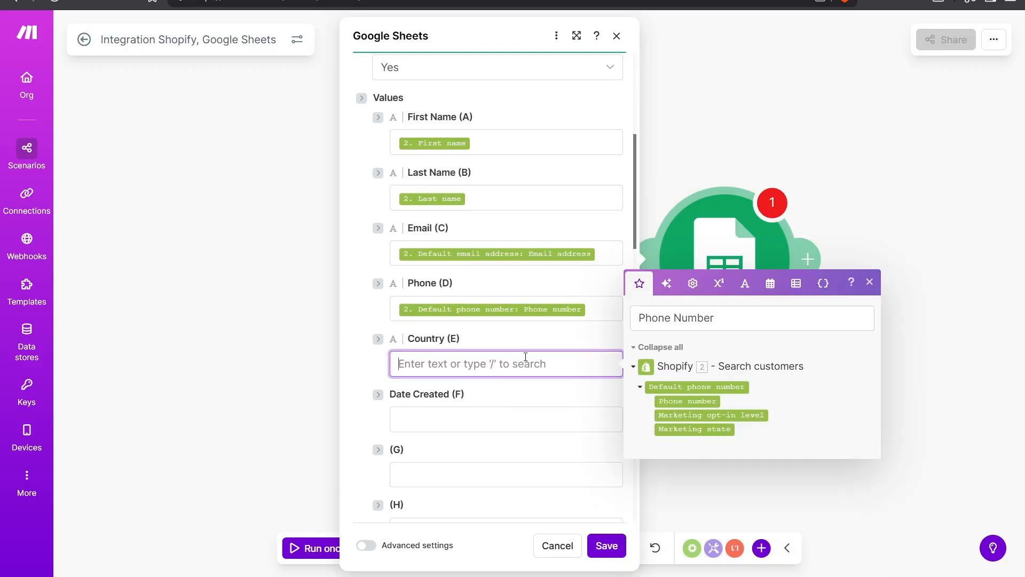
pyautogui.click(670, 320)
pyautogui.hotkey('ctrl', 'a')
pyautogui.press('BackSpace')
pyautogui.write('Countr')
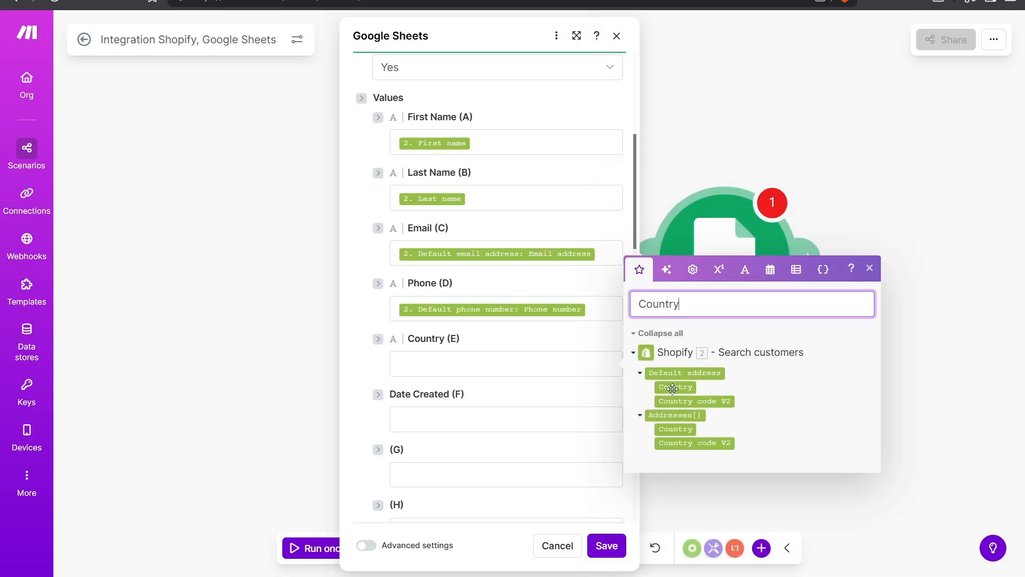
pyautogui.moveTo(672, 387); pyautogui.dragTo(635, 290)
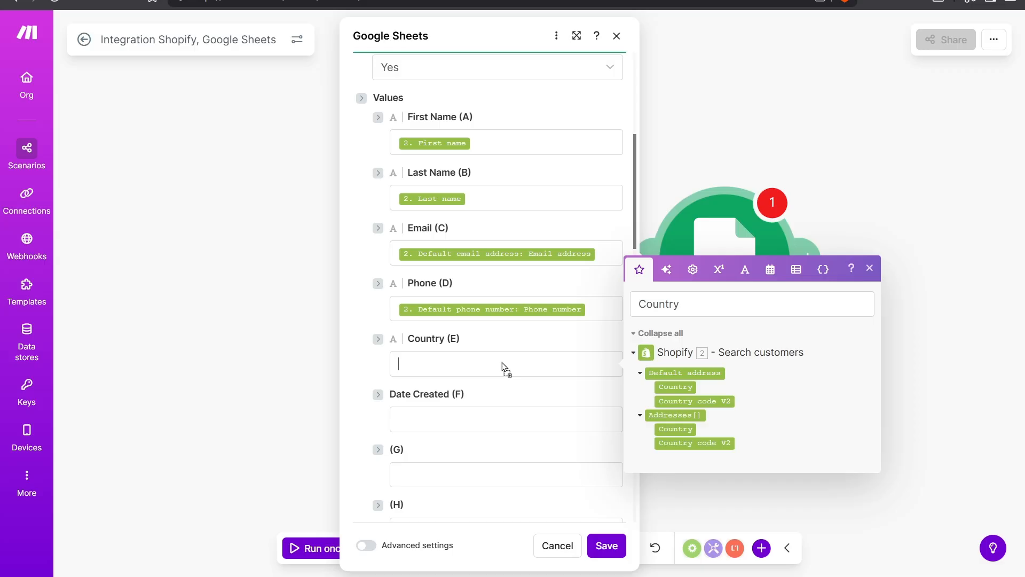
pyautogui.moveTo(502, 364); pyautogui.dragTo(502, 364)
# Find the Shopify Created at item and map it to the Date Created (F) column
pyautogui.click(488, 416)
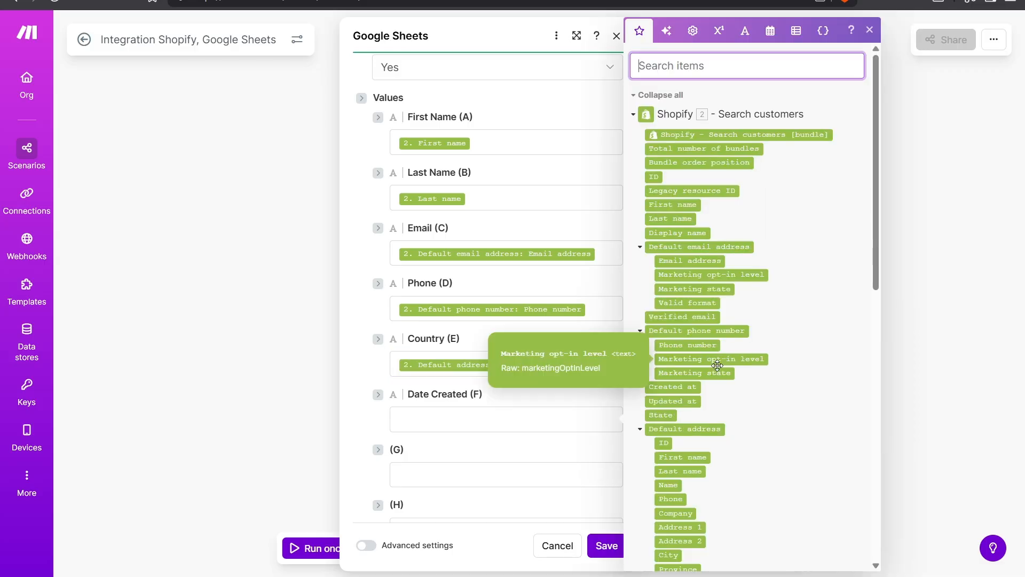
pyautogui.write('Crea')
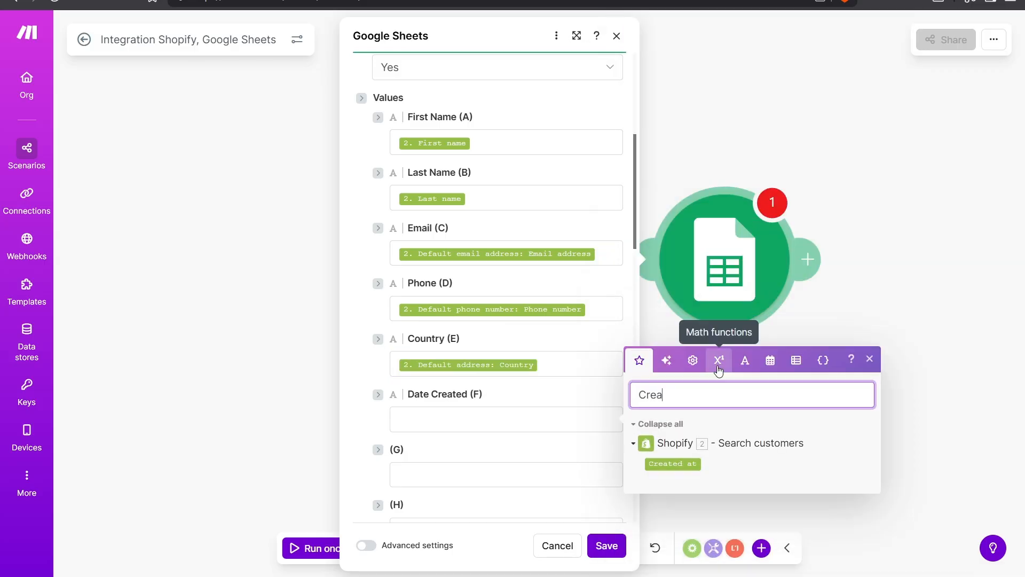
pyautogui.write('te')
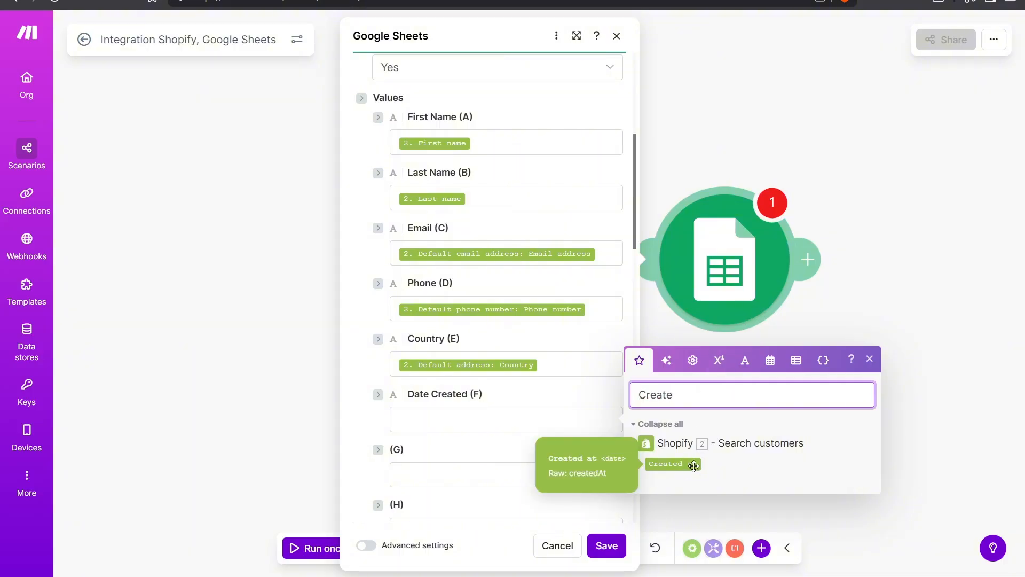
pyautogui.moveTo(694, 464); pyautogui.dragTo(522, 418)
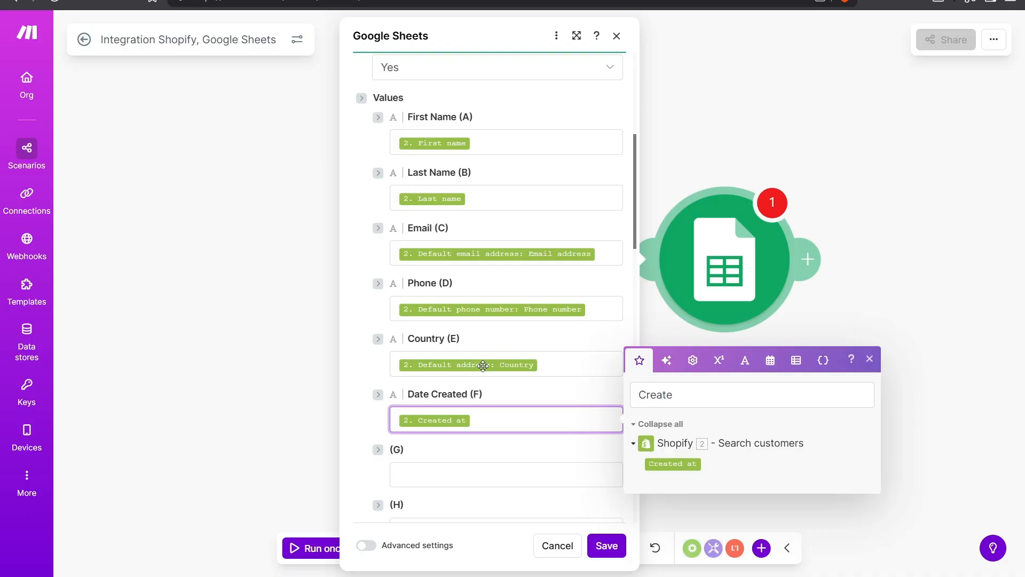
# Review the column mappings and remaining fields of the Add a Row module, keeping Unformatted at No, and save its settings
pyautogui.scroll(-5, 483, 365)
pyautogui.scroll(7, 484, 361)
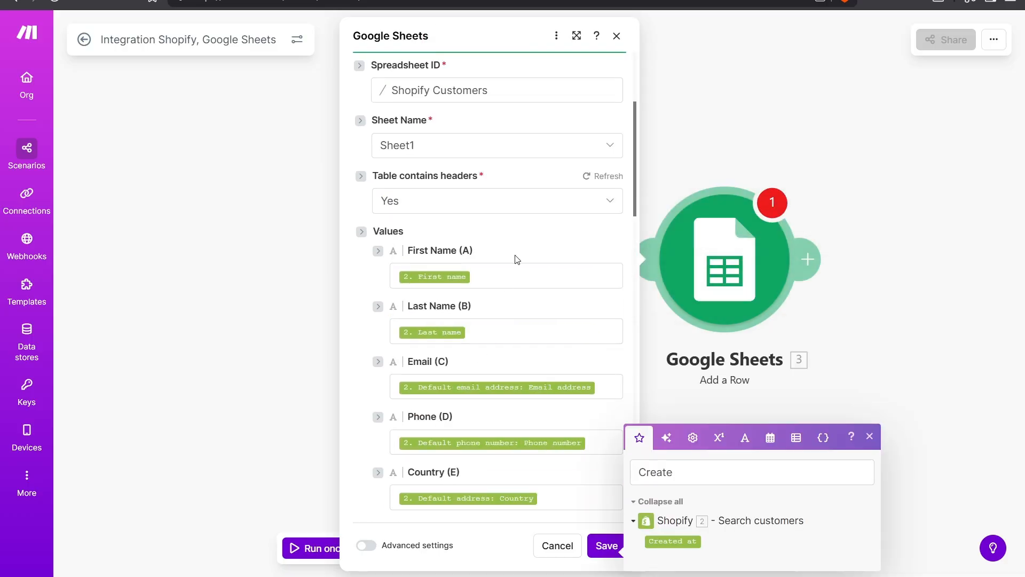
pyautogui.scroll(-2, 515, 233)
pyautogui.scroll(1, 513, 219)
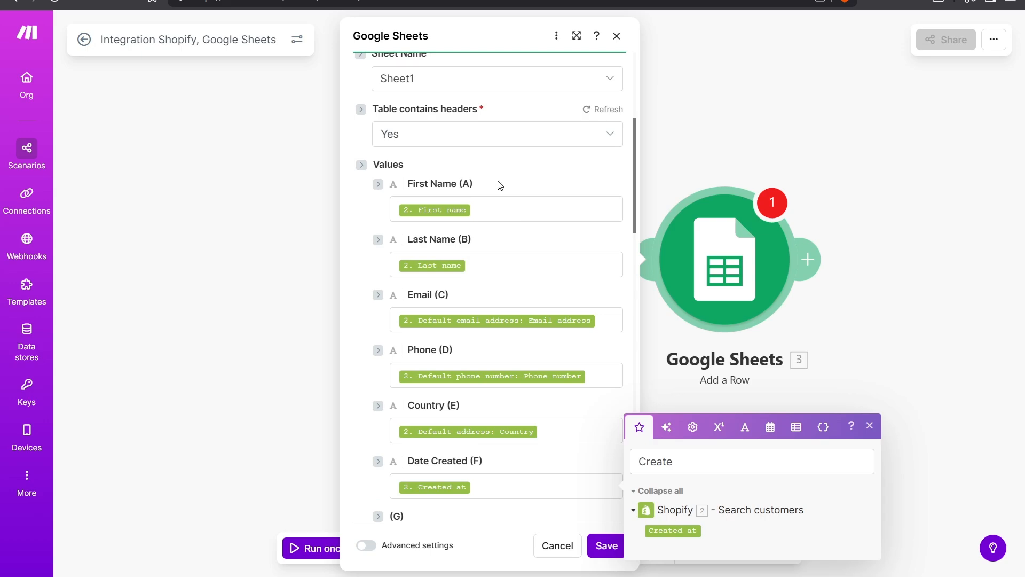
pyautogui.scroll(-15, 500, 177)
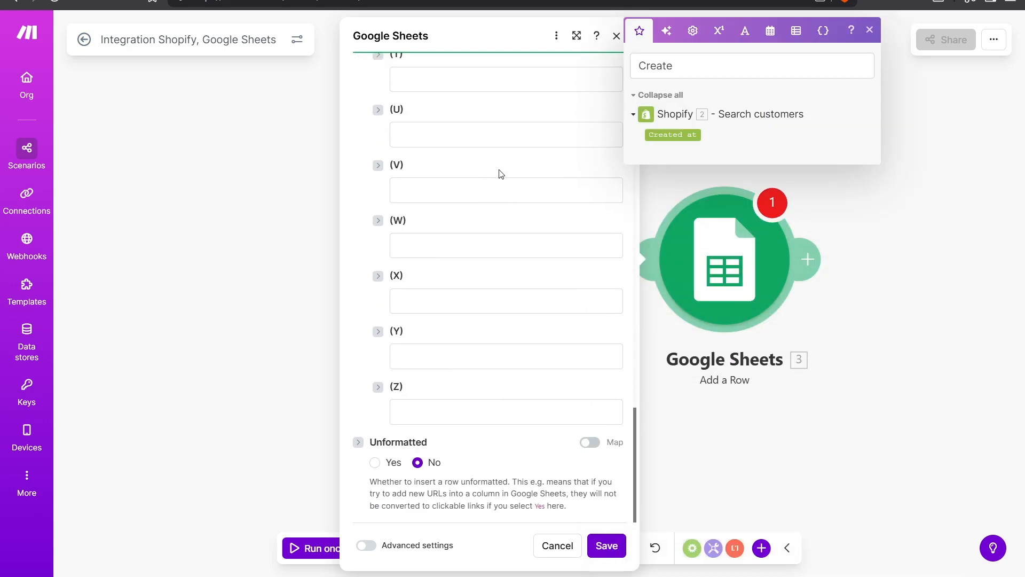
pyautogui.click(597, 544)
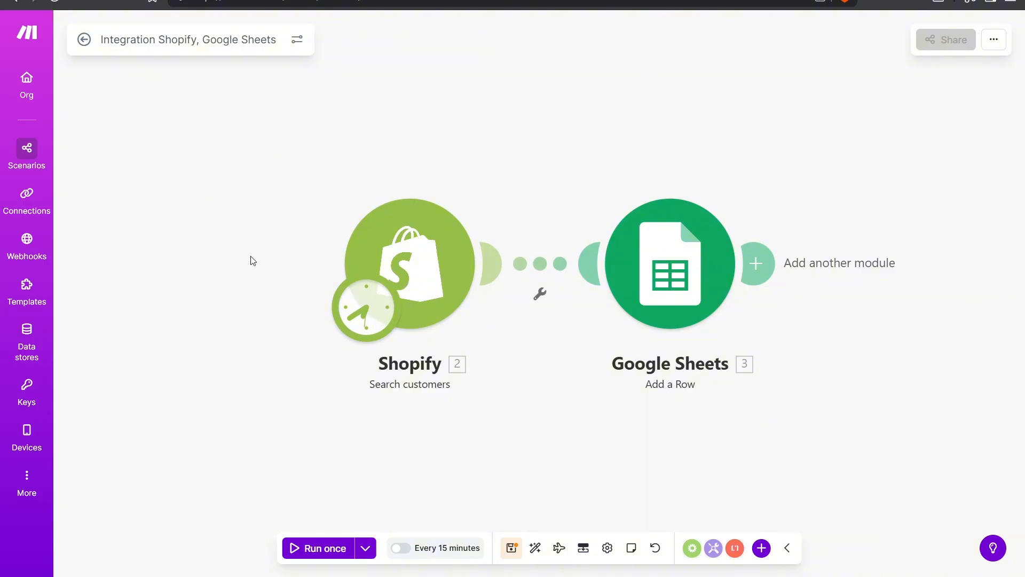
# Run the Shopify to Google Sheets scenario once
pyautogui.moveTo(253, 256); pyautogui.dragTo(256, 241)
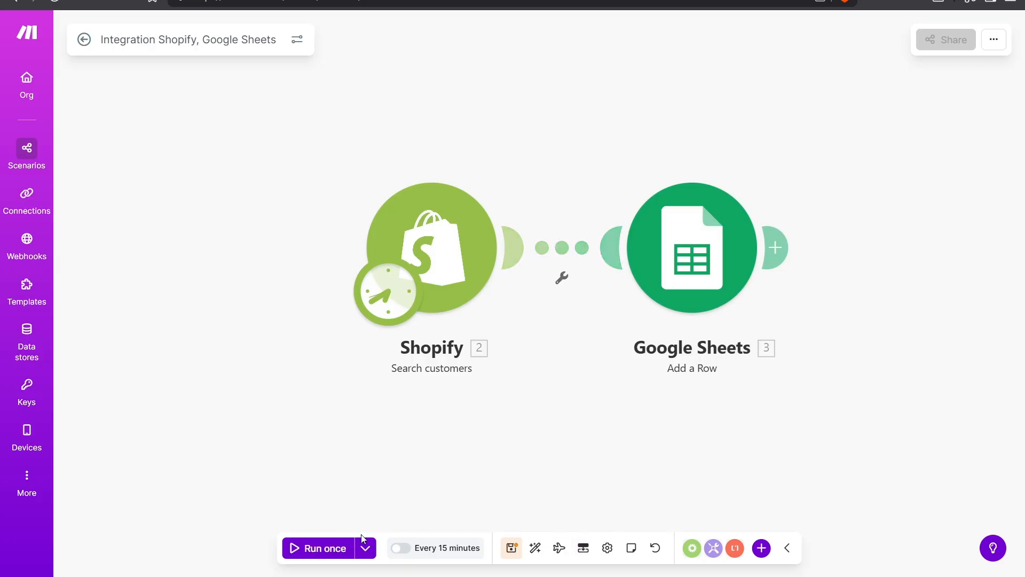
pyautogui.click(335, 544)
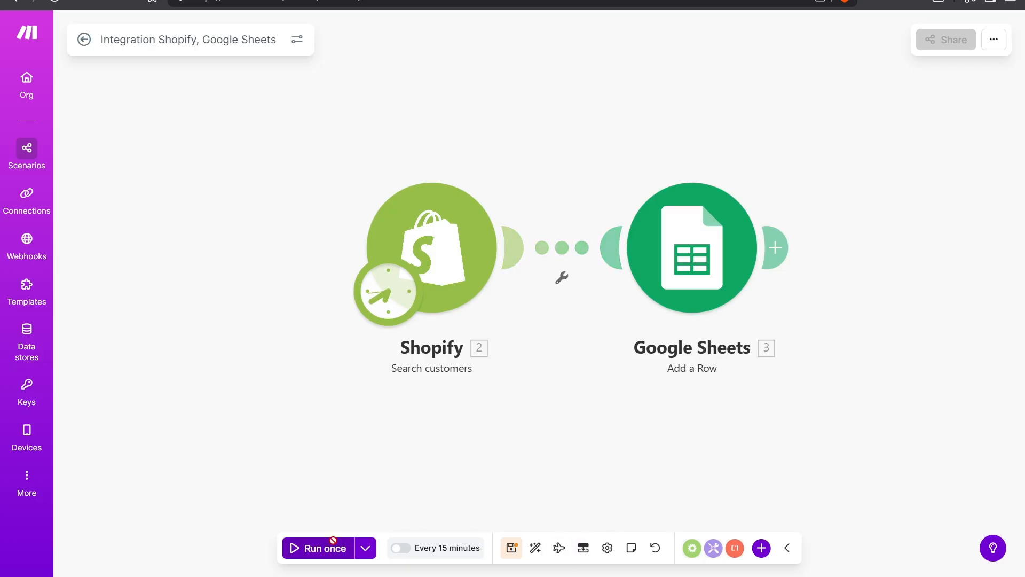